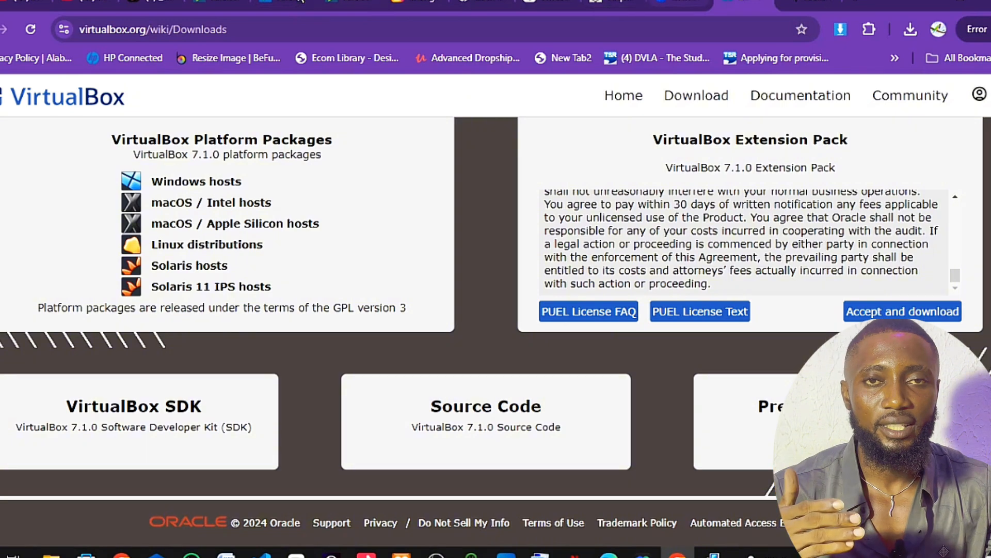
Search Google for 'virtualbox' from the Chrome address bar
{"action": "left_click", "coordinate": [162, 30]}
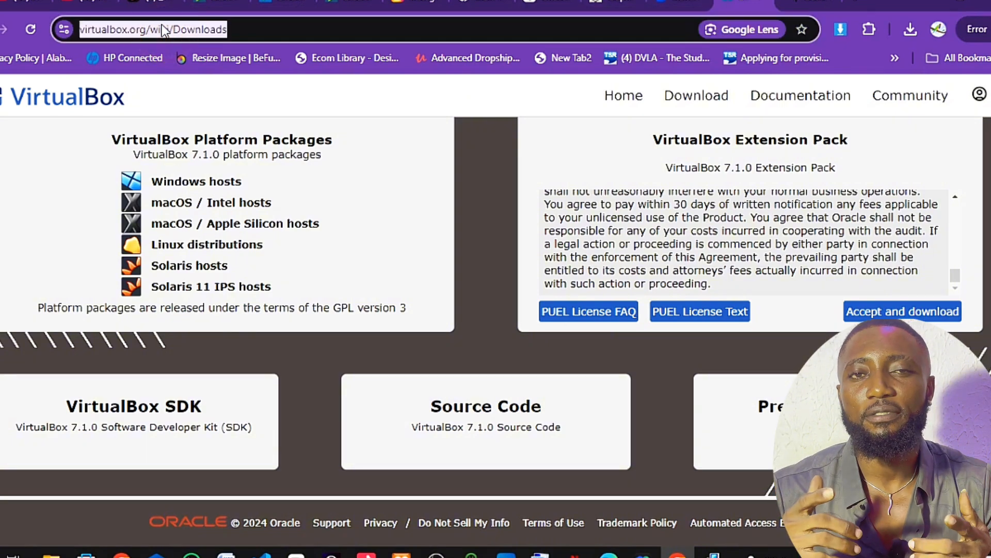
{"action": "key", "text": "BackSpace"}
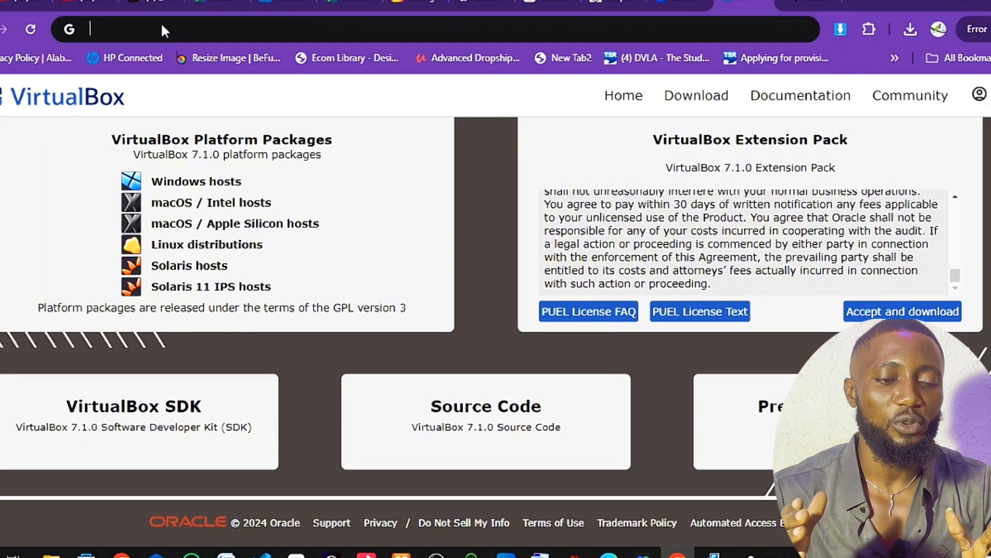
{"action": "type", "text": "v"}
{"action": "left_click", "coordinate": [161, 29]}
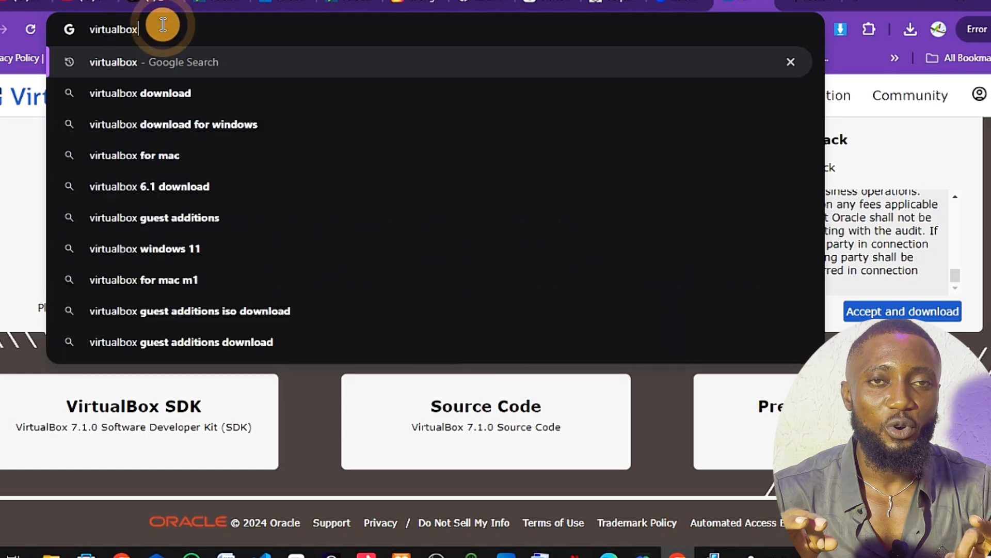
{"action": "key", "text": "Return"}
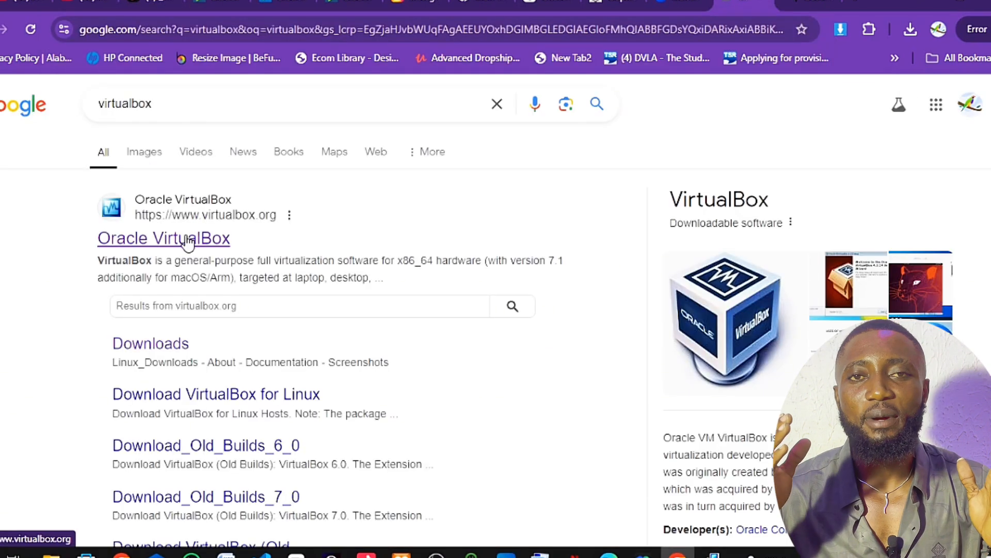
Open the Oracle VirtualBox result and go to its Download VirtualBox page listing 7.1.0 packages
{"action": "left_click", "coordinate": [187, 242]}
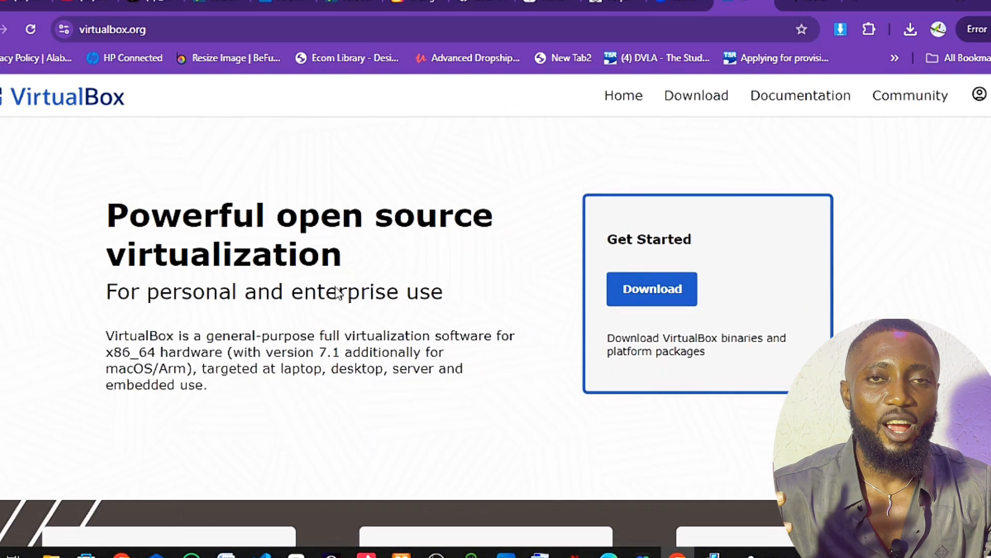
{"action": "scroll", "coordinate": [335, 286], "scroll_direction": "down", "scroll_amount": 5}
{"action": "scroll", "coordinate": [336, 292], "scroll_direction": "down", "scroll_amount": 7}
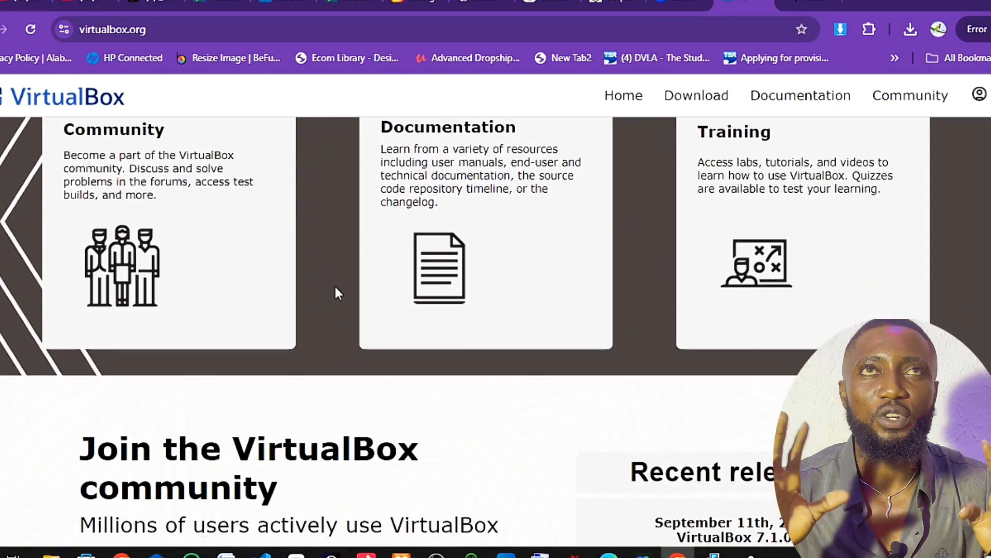
{"action": "scroll", "coordinate": [336, 289], "scroll_direction": "down", "scroll_amount": 2}
{"action": "scroll", "coordinate": [335, 294], "scroll_direction": "up", "scroll_amount": 15}
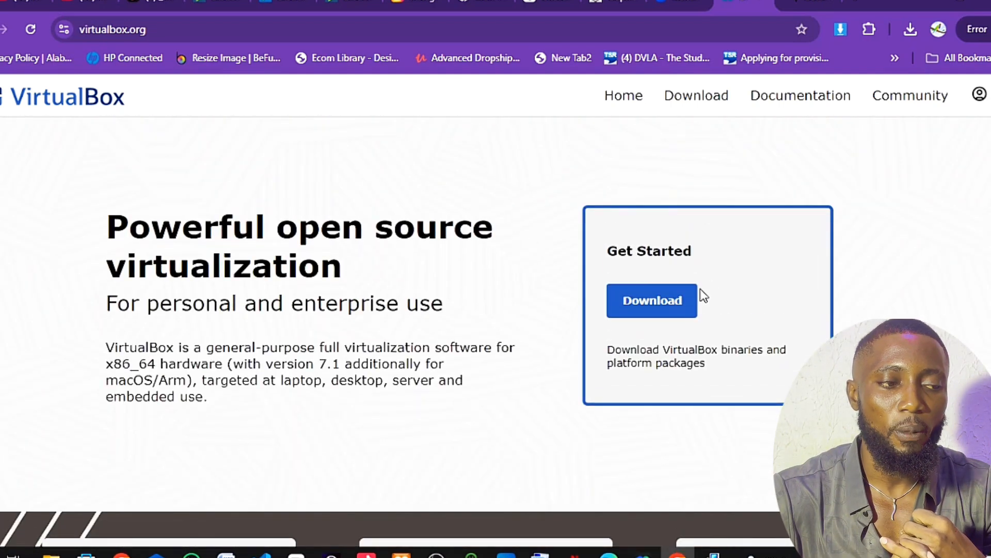
{"action": "left_click", "coordinate": [667, 303]}
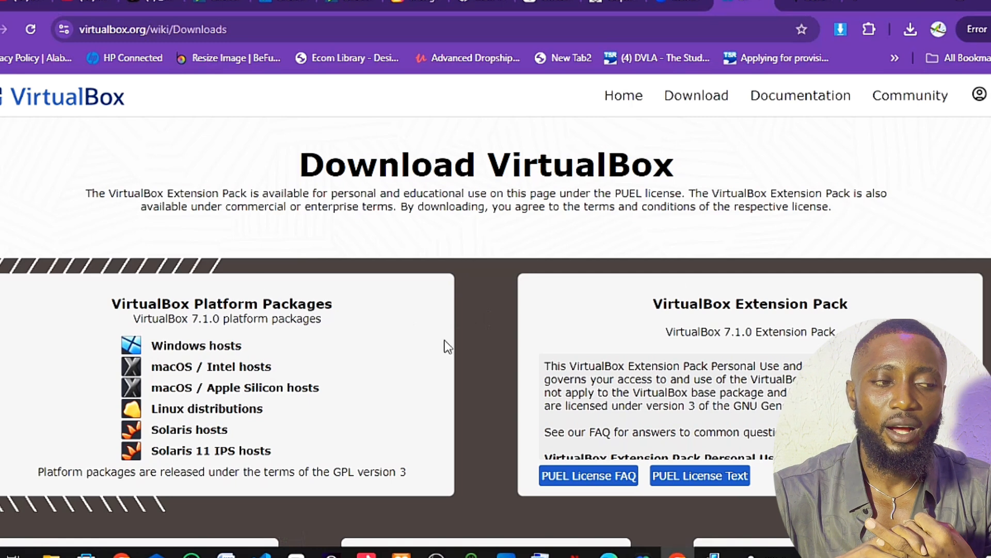
Reveal the downloaded VirtualBox-7.1.0 Win installer in the Downloads folder
{"action": "left_click", "coordinate": [912, 26]}
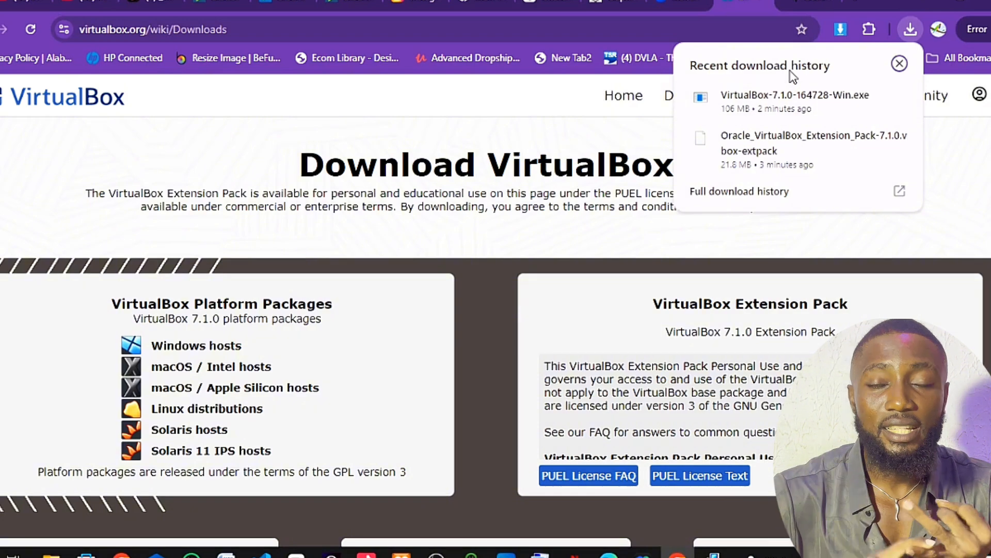
{"action": "left_click", "coordinate": [869, 98]}
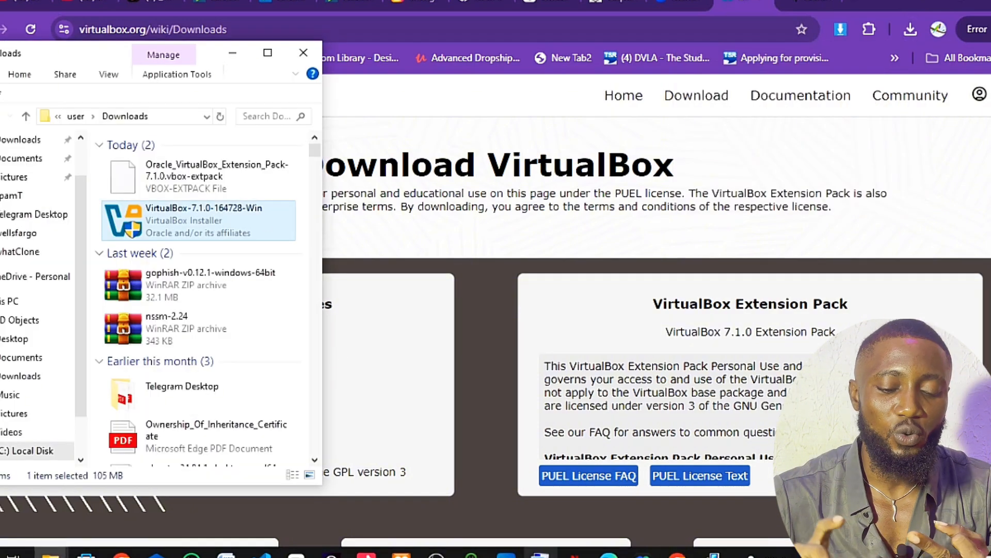
Run the VirtualBox 7.1.0 installer with default features, accepting the network reset warning
{"action": "left_click", "coordinate": [712, 555]}
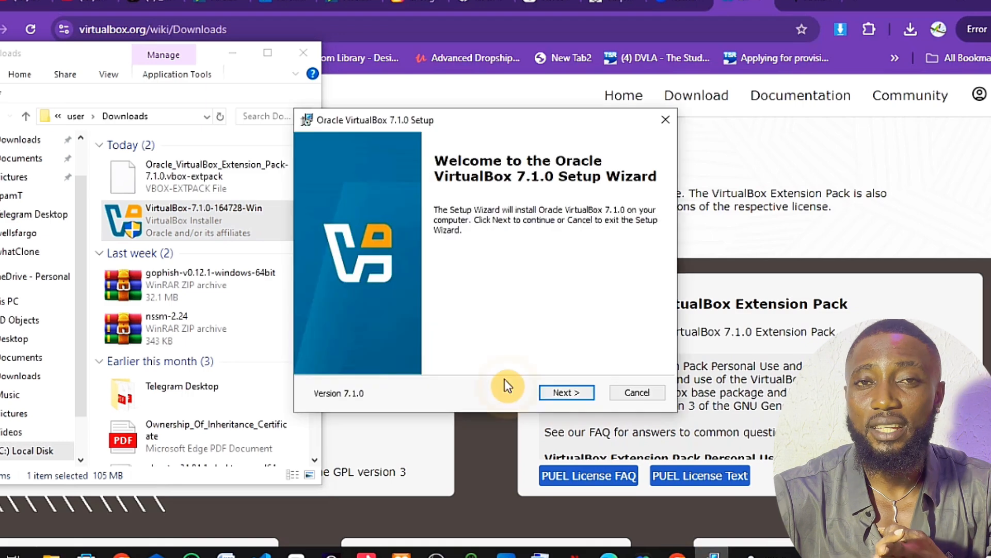
{"action": "left_click", "coordinate": [558, 391]}
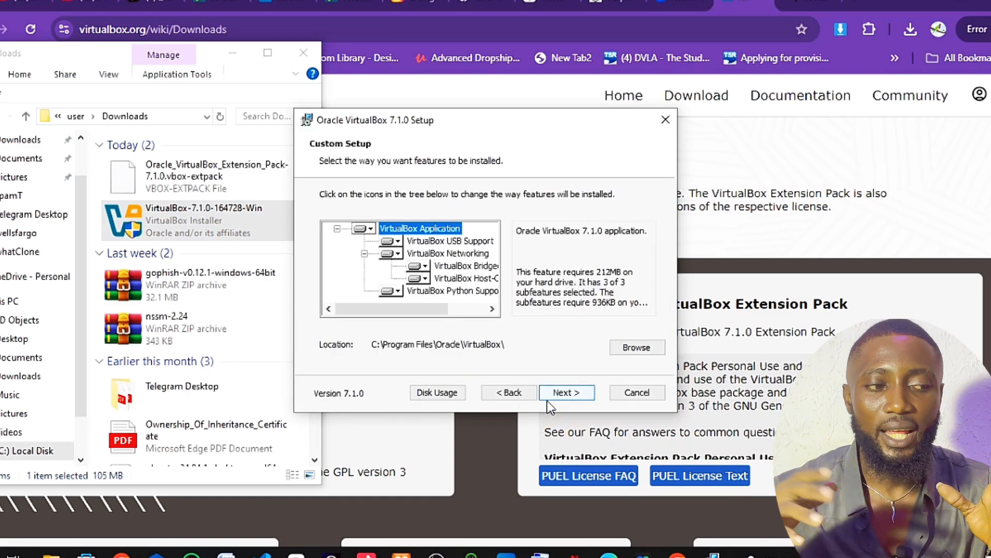
{"action": "left_click", "coordinate": [563, 394]}
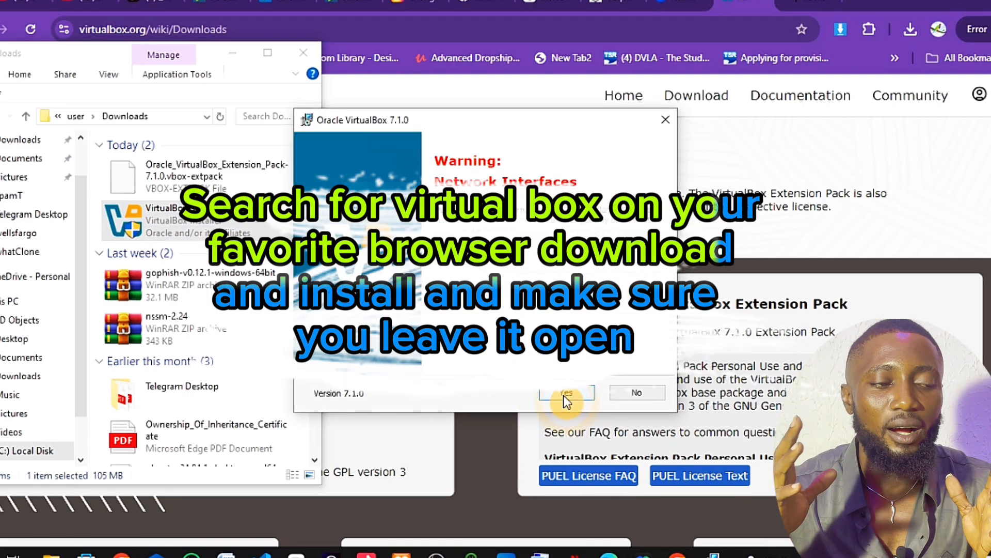
{"action": "left_click", "coordinate": [564, 393]}
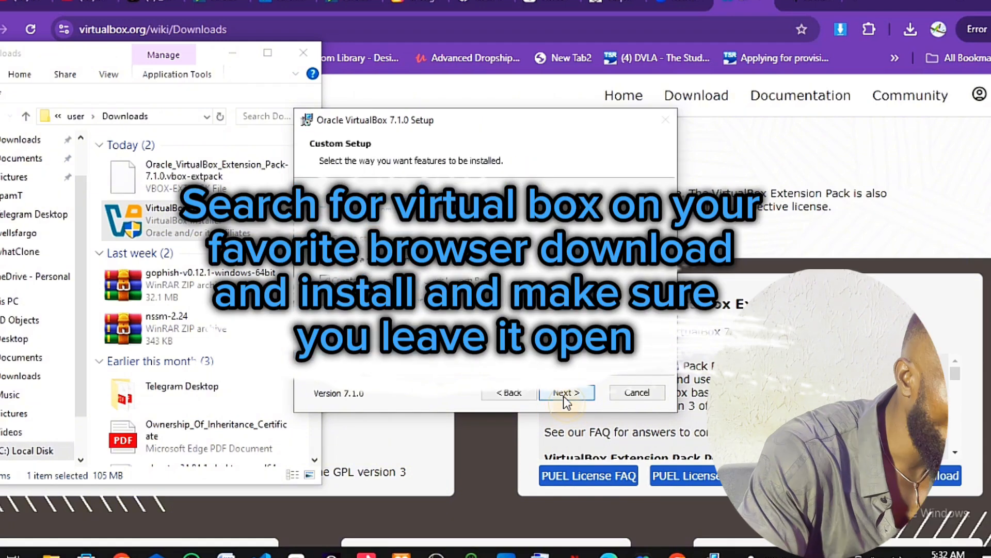
{"action": "left_click", "coordinate": [563, 395]}
{"action": "left_click", "coordinate": [564, 396]}
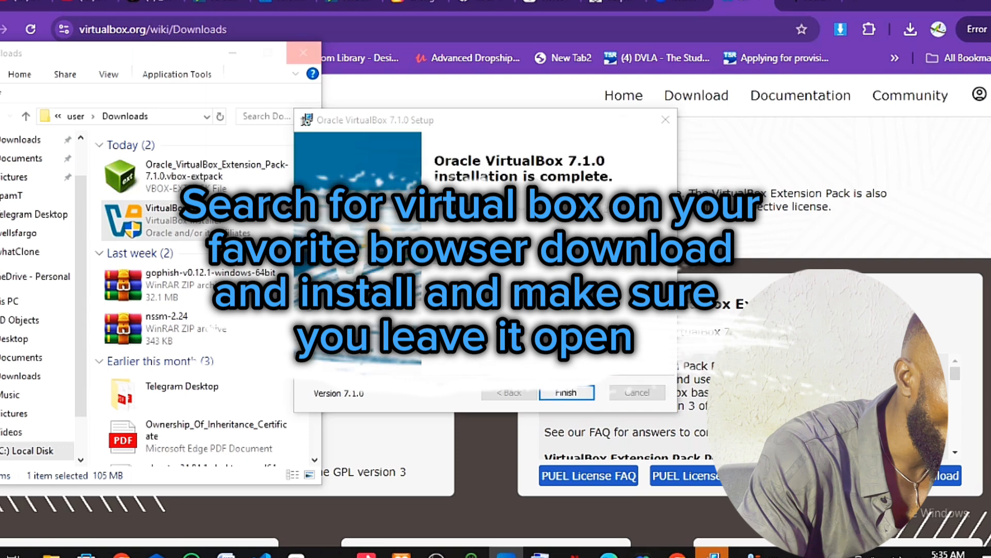
Close the finished installer and search 'kali linux download' in a new tab
{"action": "left_click", "coordinate": [566, 393]}
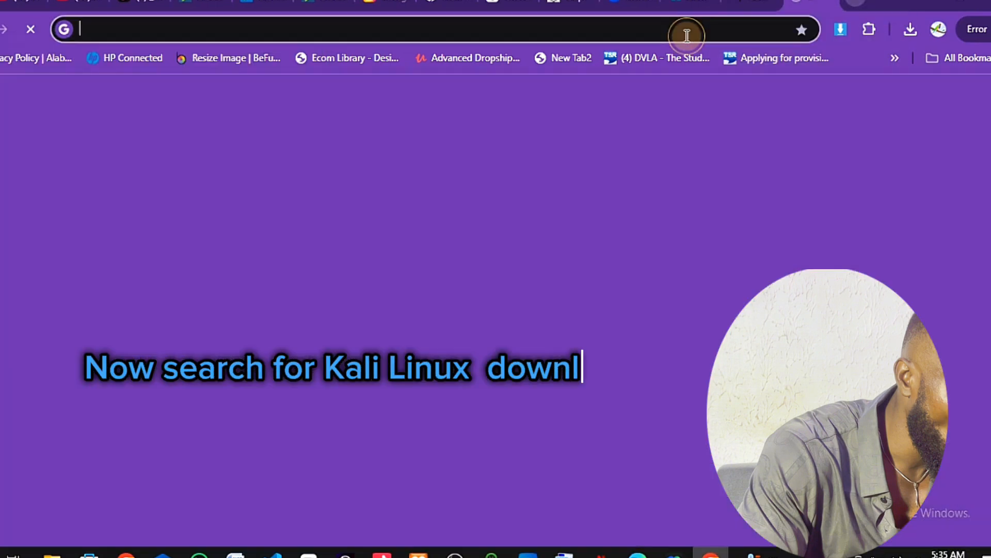
{"action": "left_click", "coordinate": [860, 4]}
{"action": "left_click", "coordinate": [648, 37]}
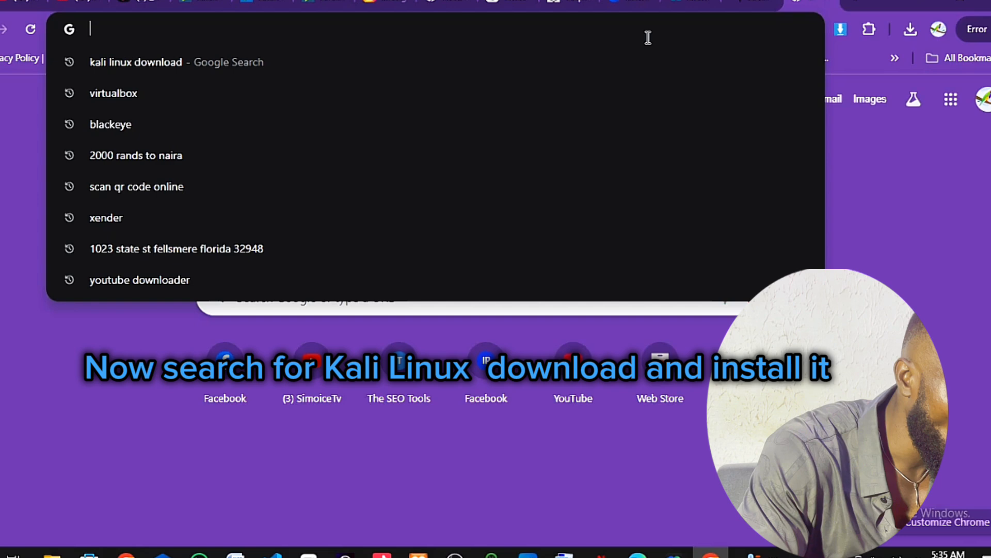
{"action": "type", "text": "ka"}
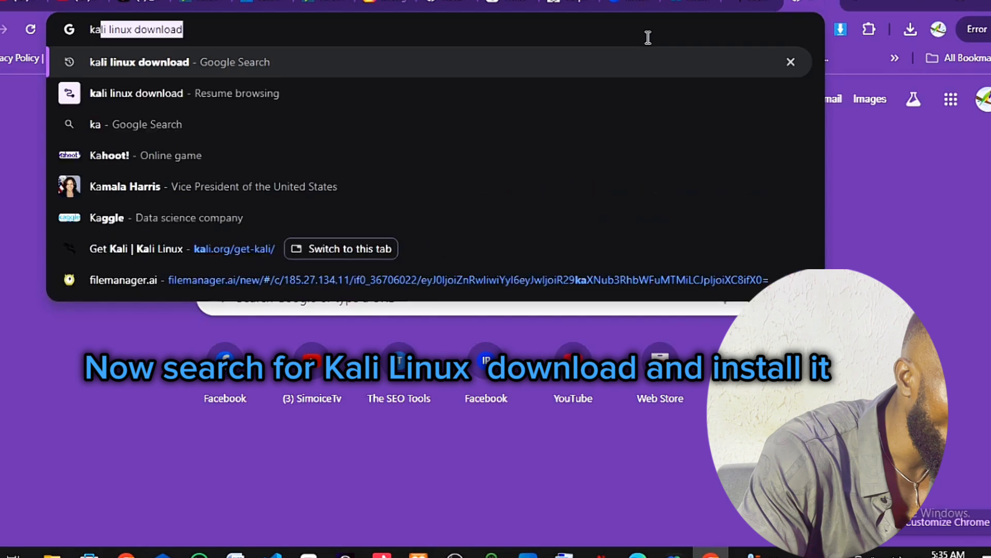
{"action": "left_click", "coordinate": [375, 38]}
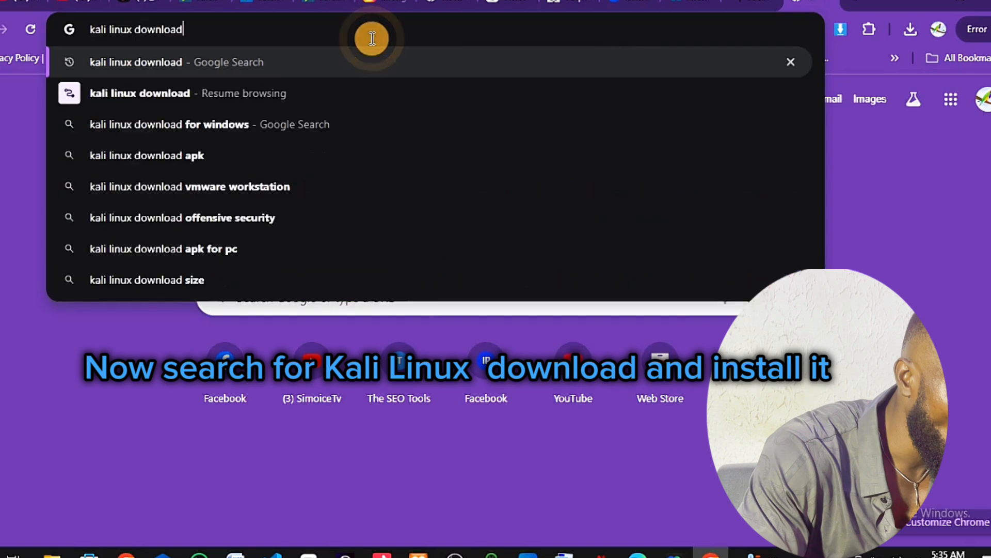
{"action": "key", "text": "Return"}
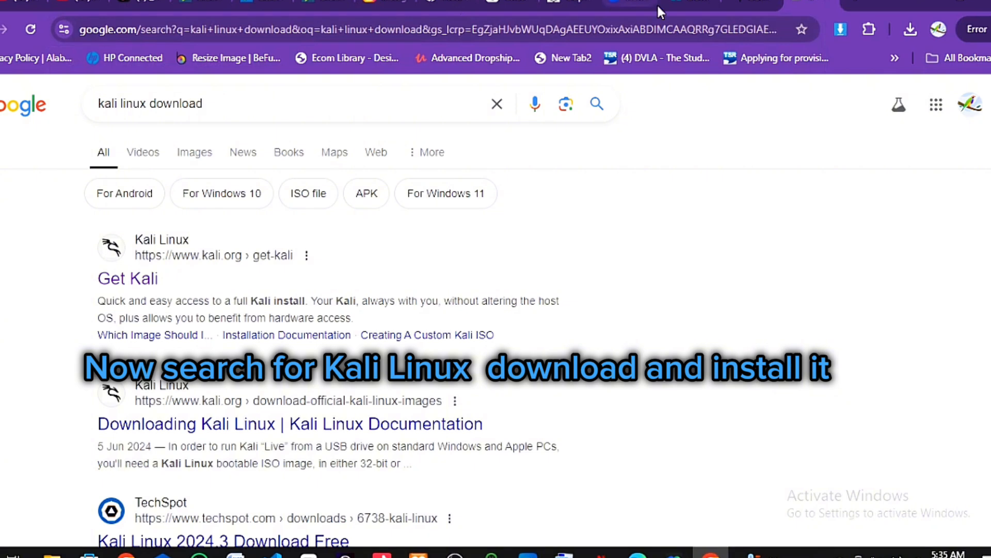
On the Get Kali page, open the Recommended Virtual Machines download options
{"action": "left_click", "coordinate": [749, 6]}
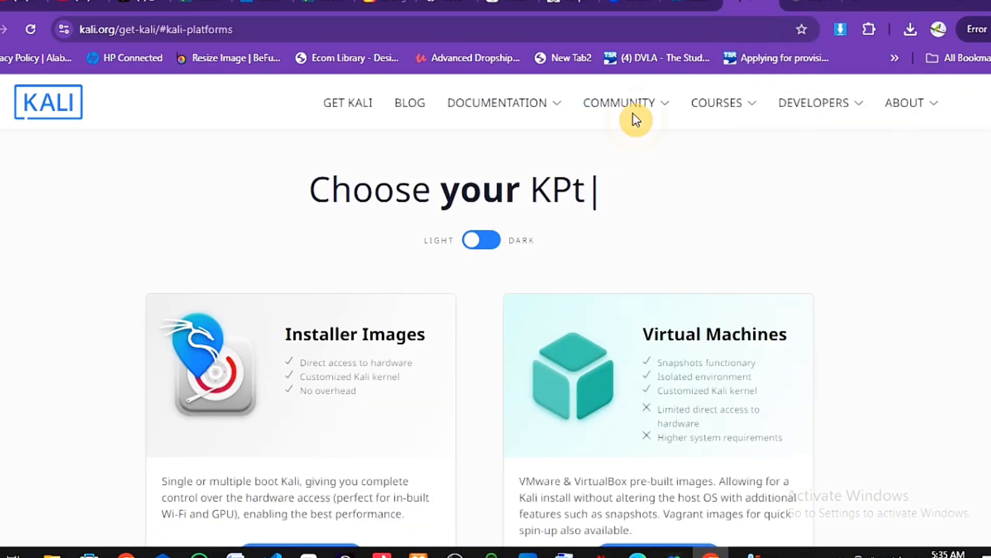
{"action": "scroll", "coordinate": [503, 276], "scroll_direction": "down", "scroll_amount": 3}
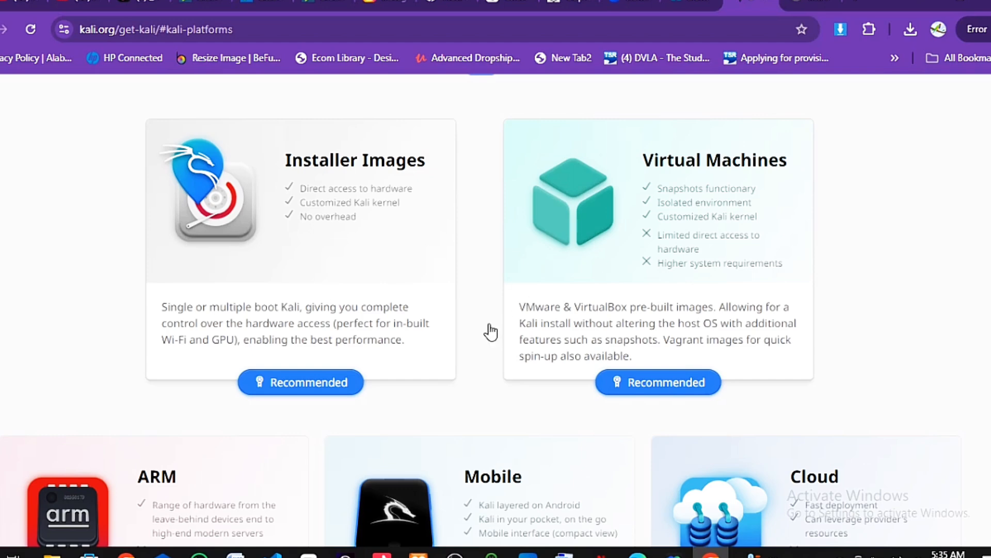
{"action": "scroll", "coordinate": [489, 333], "scroll_direction": "down", "scroll_amount": 1}
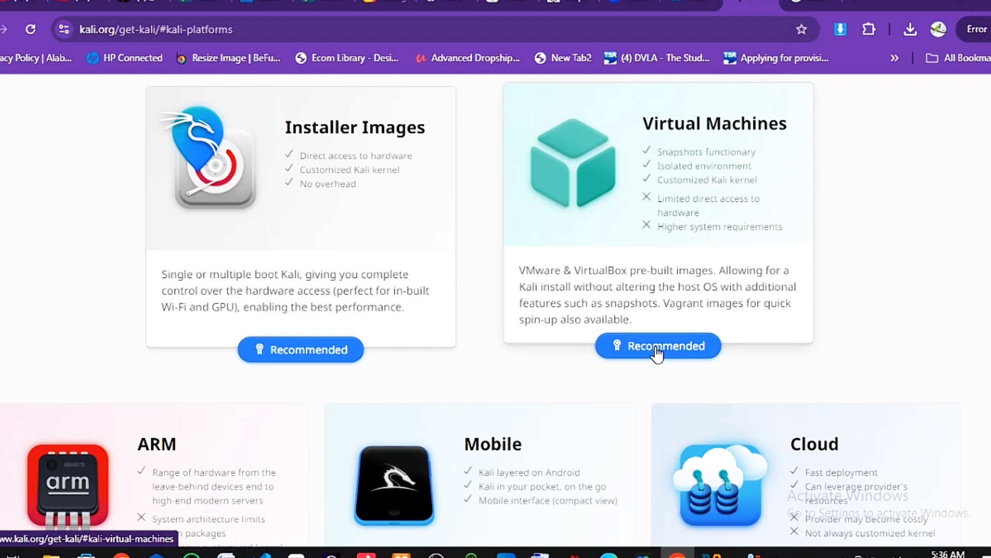
{"action": "left_click", "coordinate": [656, 350]}
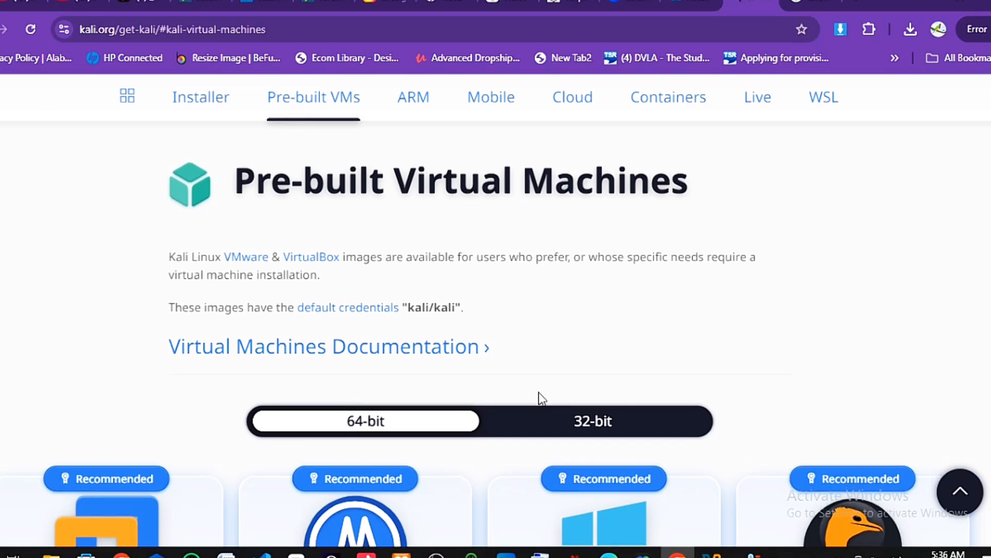
Download the 64-bit VirtualBox image kali-linux-2024.3-virtualbox-amd64.7z
{"action": "scroll", "coordinate": [538, 398], "scroll_direction": "down", "scroll_amount": 3}
{"action": "scroll", "coordinate": [537, 395], "scroll_direction": "down", "scroll_amount": 1}
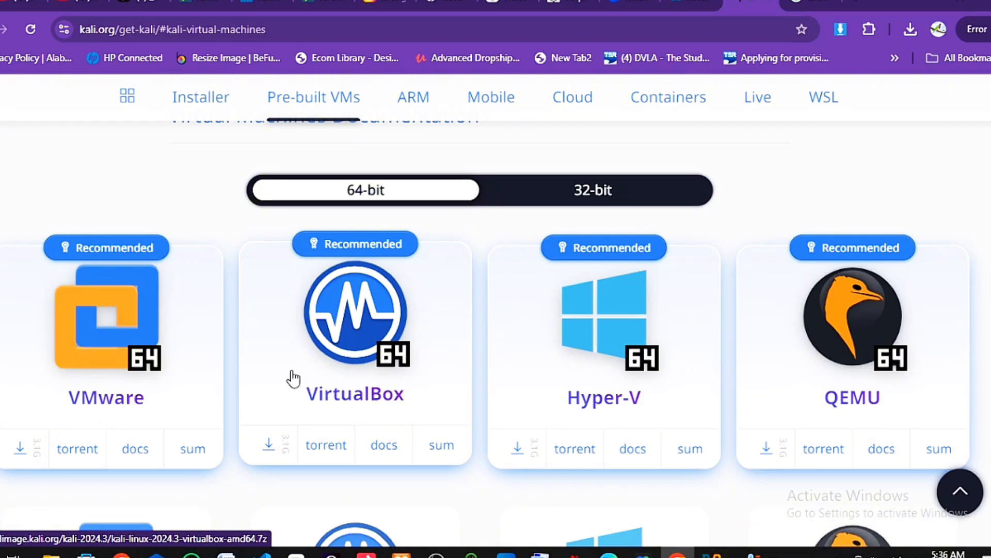
{"action": "scroll", "coordinate": [290, 377], "scroll_direction": "down", "scroll_amount": 1}
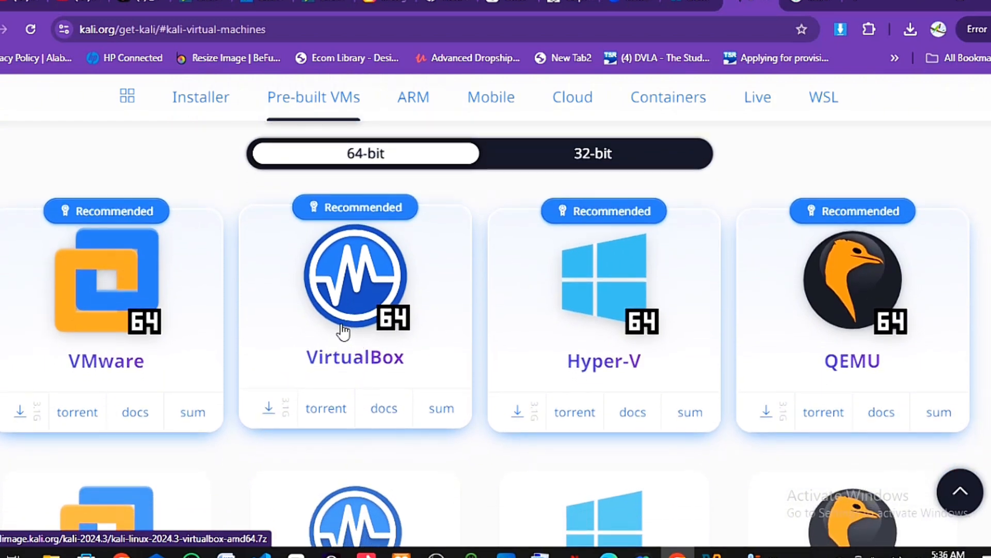
{"action": "left_click", "coordinate": [365, 303]}
{"action": "left_click", "coordinate": [269, 416]}
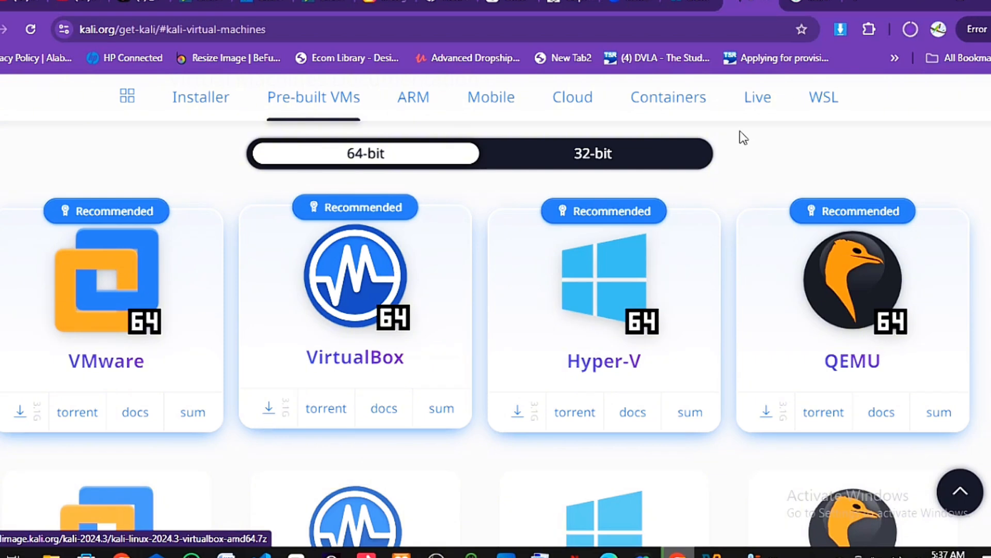
Check Chrome's downloads until the 3.1 GB kali-linux-2024.3-virtualbox image is complete
{"action": "left_click", "coordinate": [910, 29]}
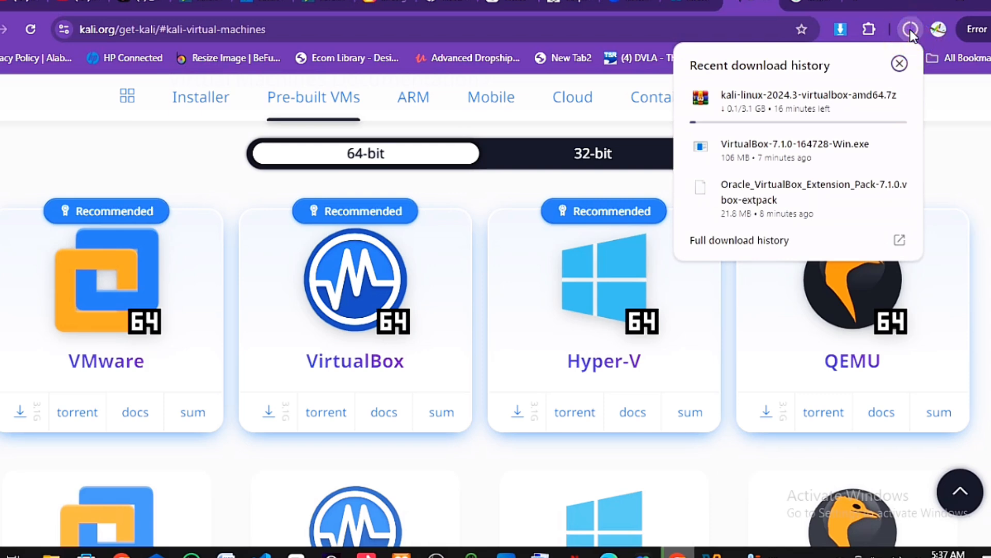
{"action": "mouse_move", "coordinate": [793, 119]}
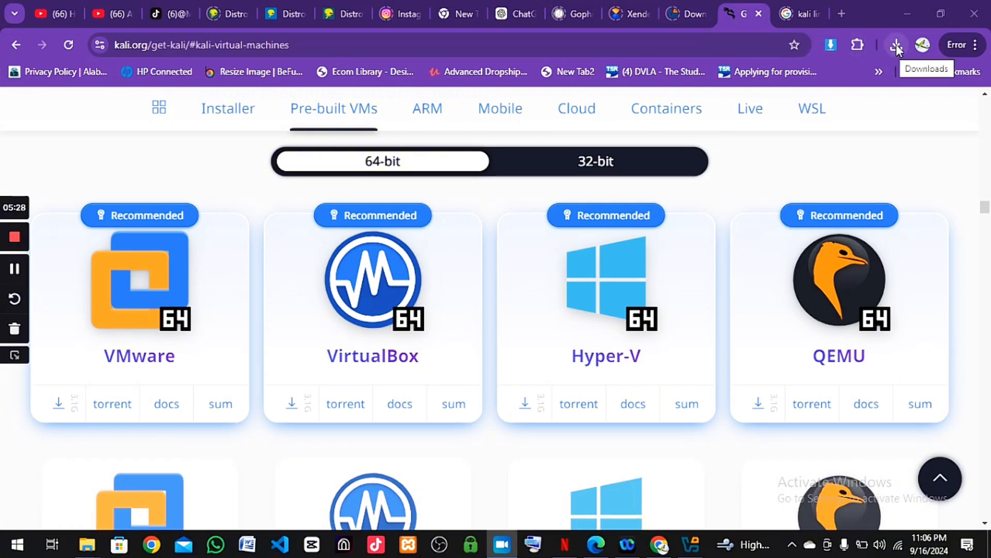
{"action": "left_click", "coordinate": [897, 47]}
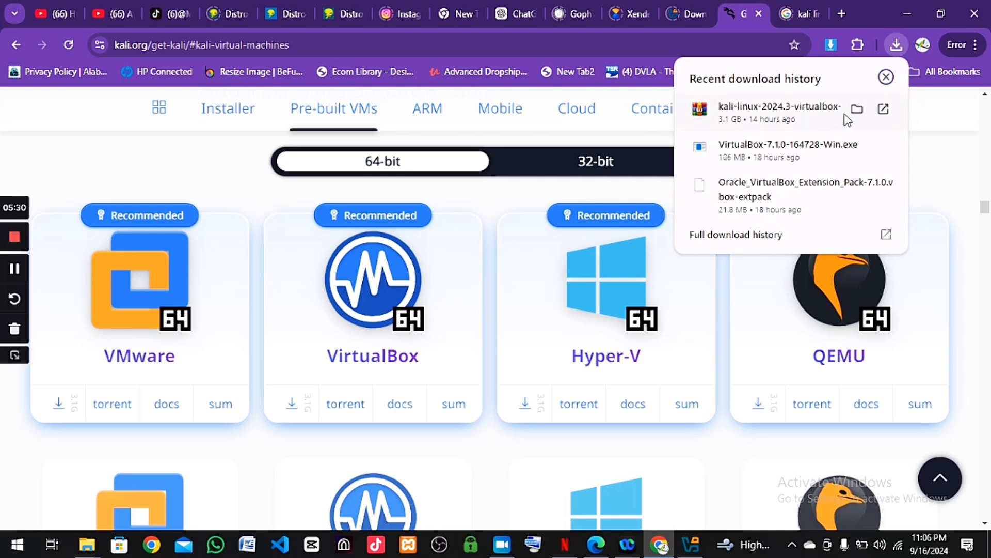
Show the downloaded files in the Downloads folder and refresh its listing
{"action": "left_click", "coordinate": [857, 109]}
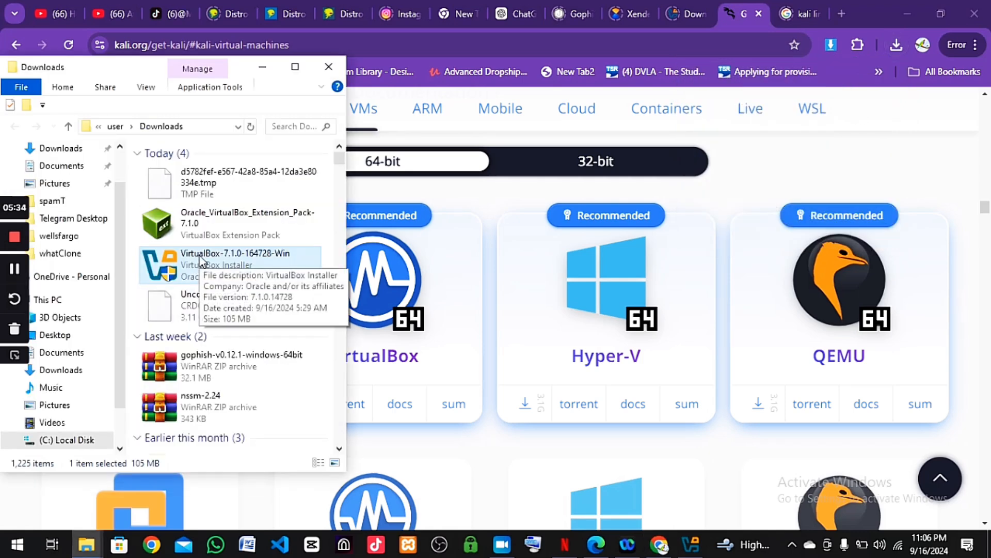
{"action": "scroll", "coordinate": [217, 279], "scroll_direction": "down", "scroll_amount": 1}
{"action": "scroll", "coordinate": [217, 278], "scroll_direction": "down", "scroll_amount": 1}
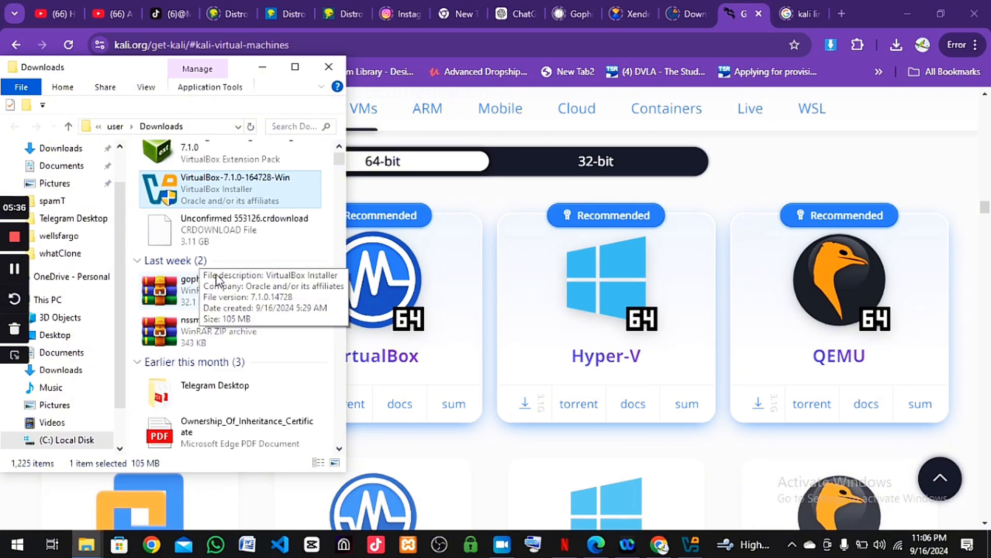
{"action": "scroll", "coordinate": [217, 279], "scroll_direction": "up", "scroll_amount": 2}
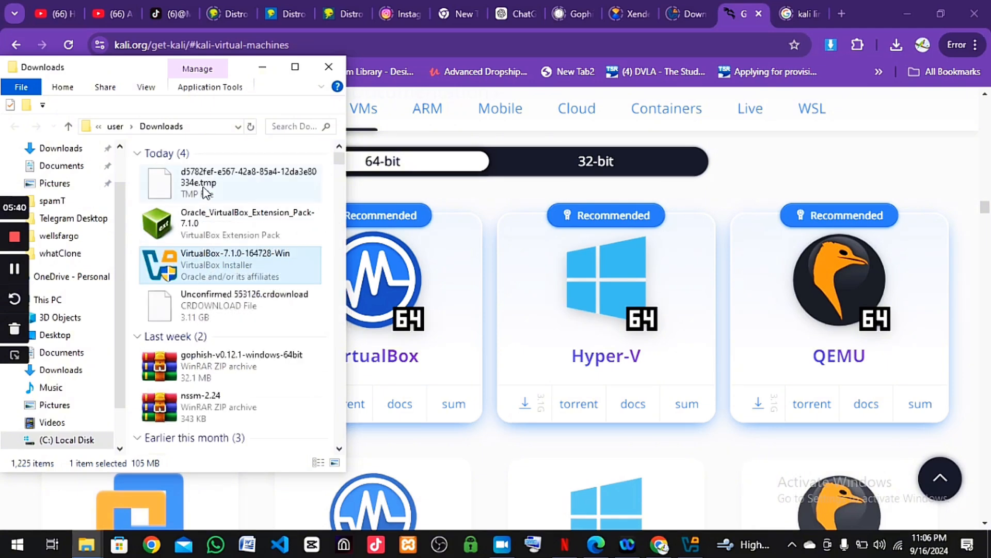
{"action": "left_click", "coordinate": [251, 128]}
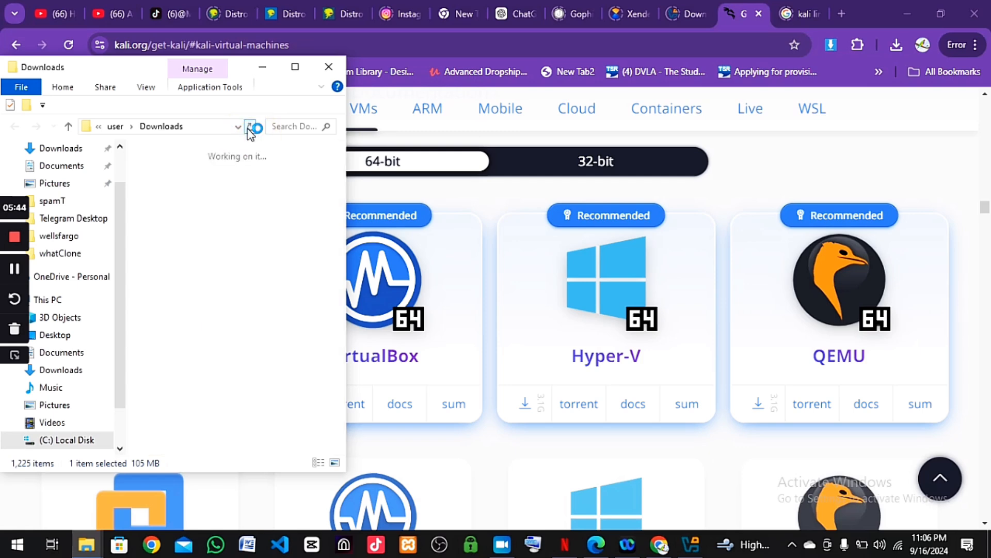
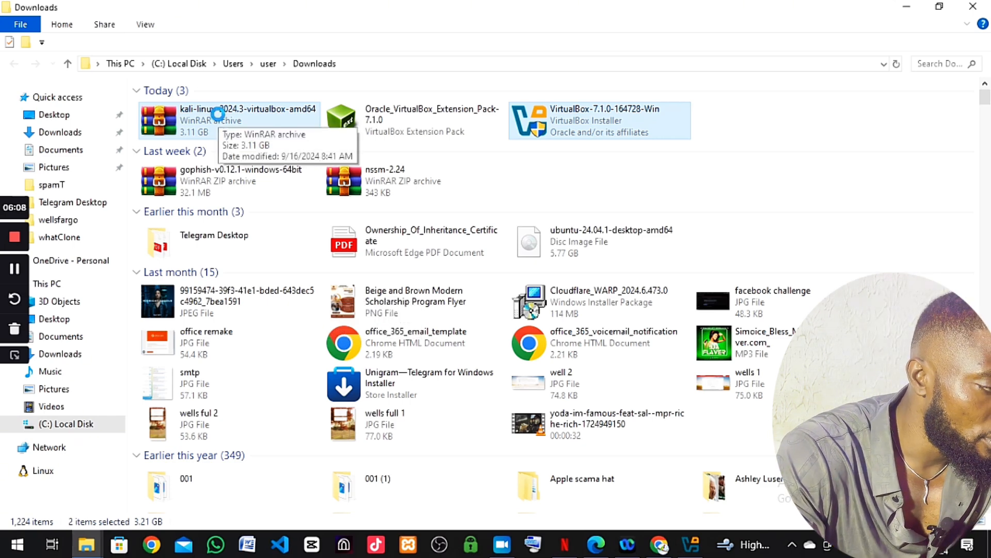
Open the right-click menu for the selected Kali archive and VirtualBox-7.1.0 installer in Downloads
{"action": "key", "text": "shift+F10"}
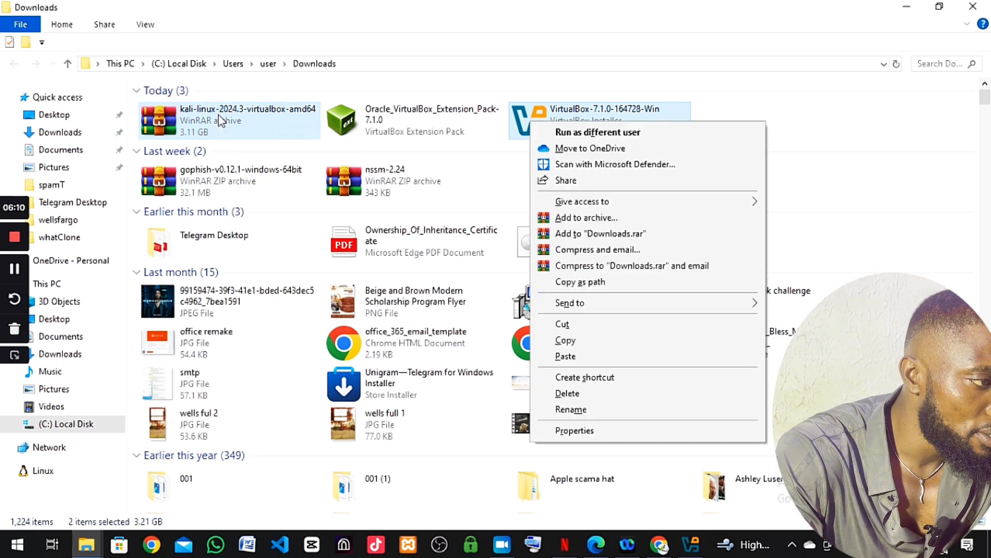
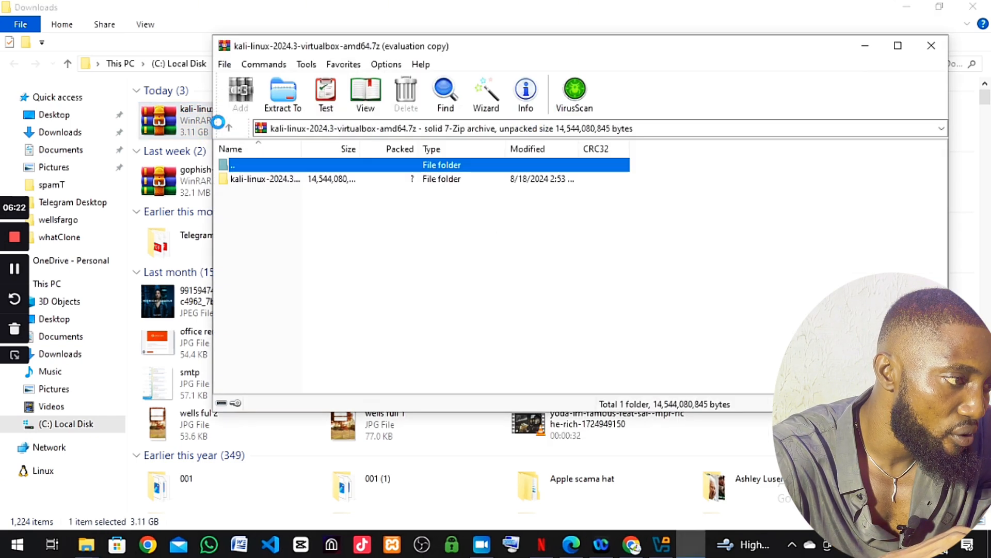
Extract the Kali archive into Downloads\kali-linux-2024.3-virtualbox-amd64 with WinRAR
{"action": "left_click", "coordinate": [284, 102]}
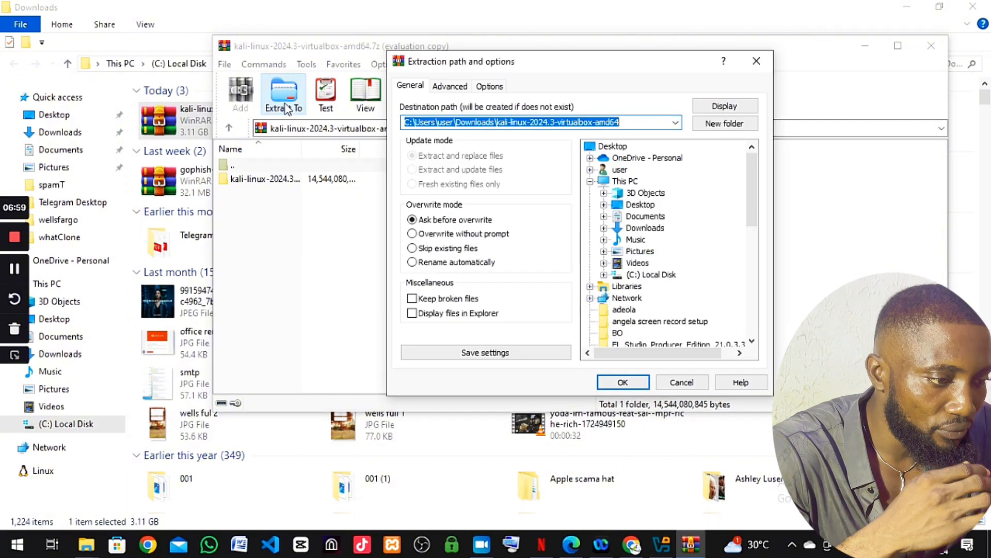
{"action": "left_click", "coordinate": [624, 385]}
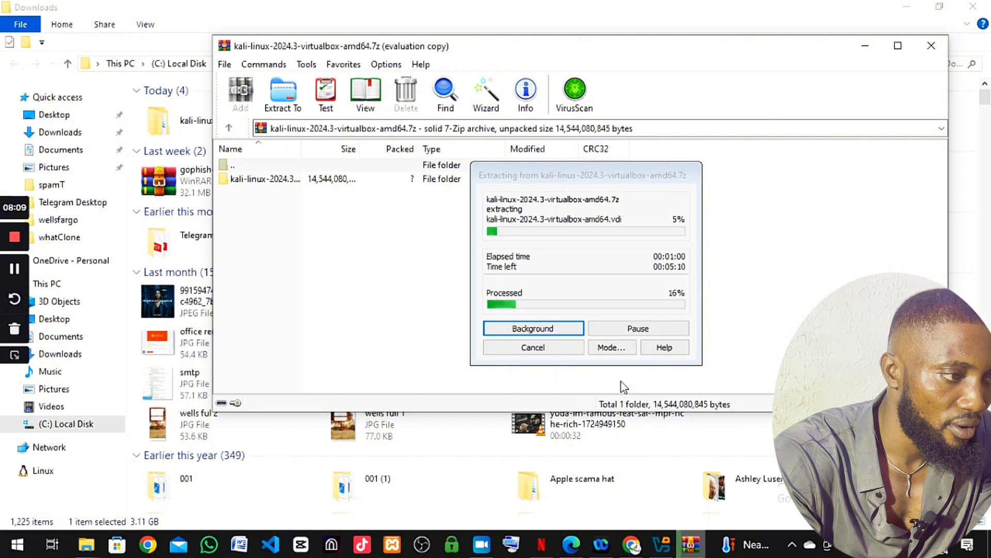
Launch the extracted kali-linux-2024.3-virtualbox-amd64 VM from its .vbox file and show VirtualBox Manager
{"action": "left_click", "coordinate": [16, 277]}
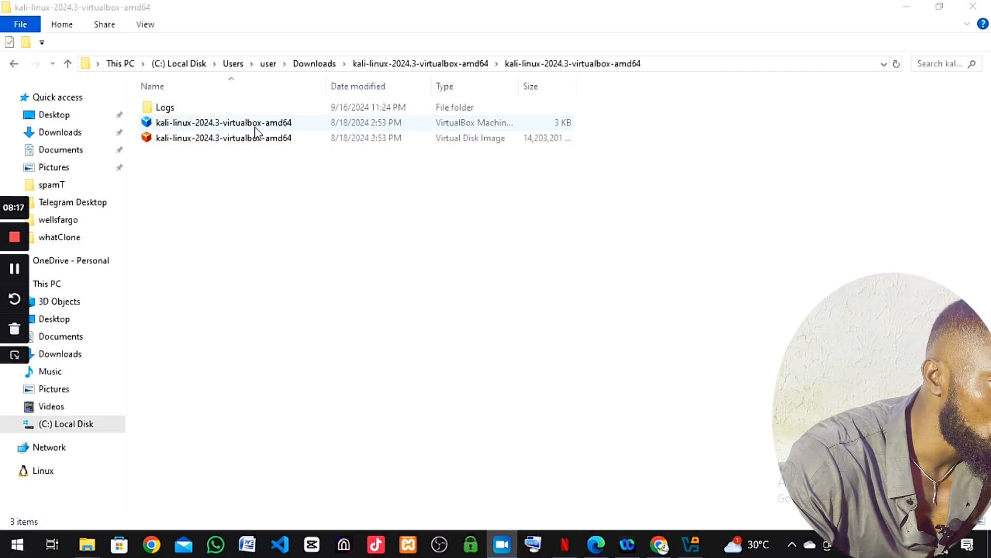
{"action": "double_click", "coordinate": [211, 125]}
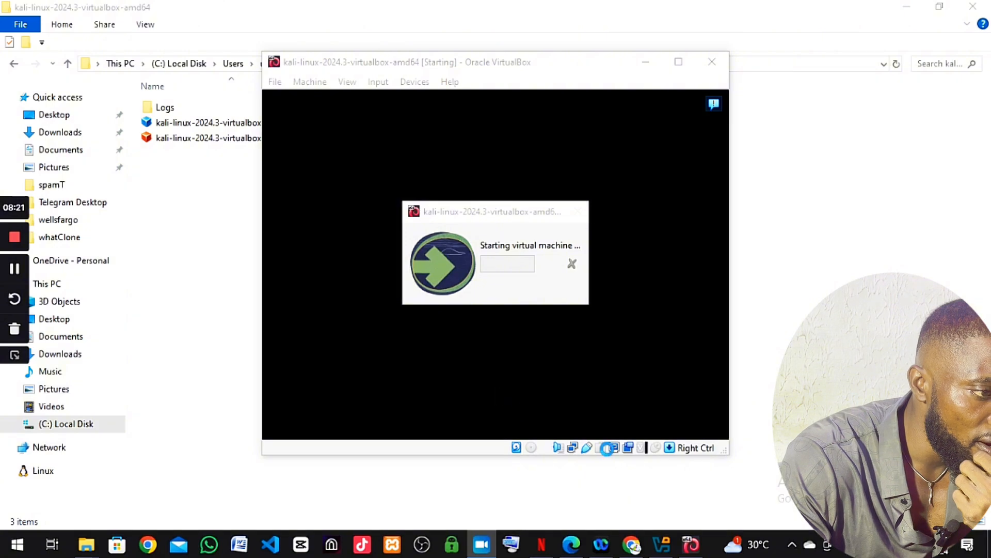
{"action": "mouse_move", "coordinate": [666, 555]}
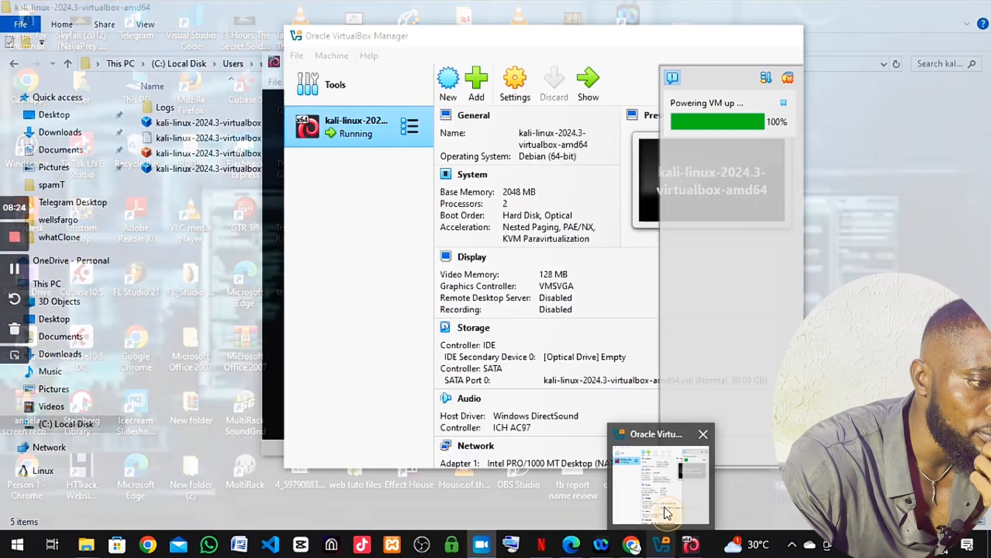
{"action": "left_click", "coordinate": [664, 496]}
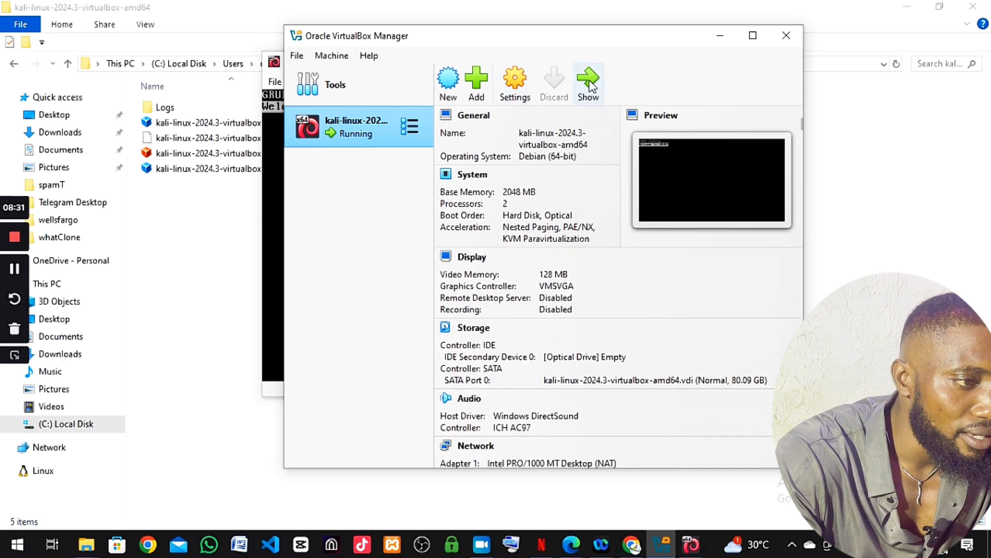
Minimize VirtualBox Manager, maximize the booting Kali VM window, and open its View menu
{"action": "left_click", "coordinate": [721, 37]}
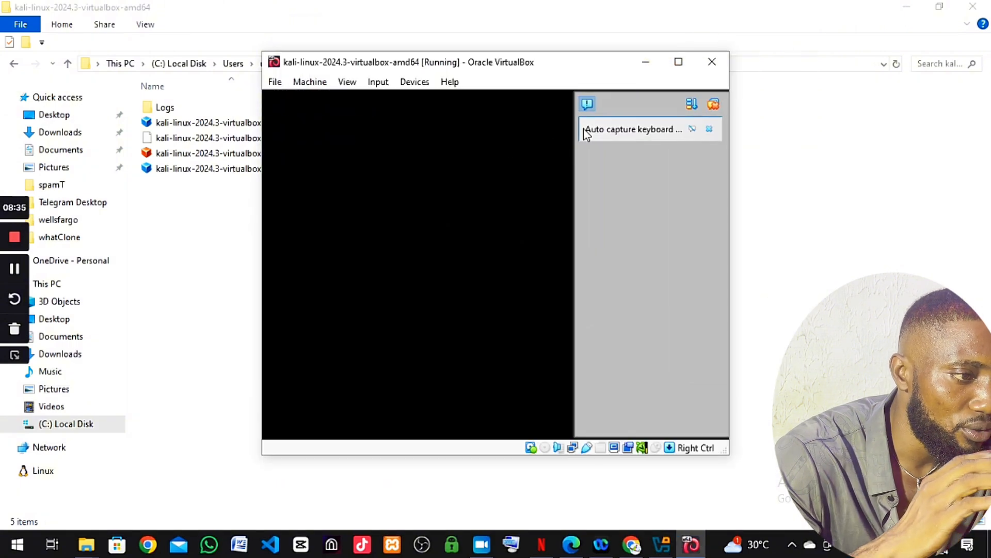
{"action": "left_click", "coordinate": [672, 67]}
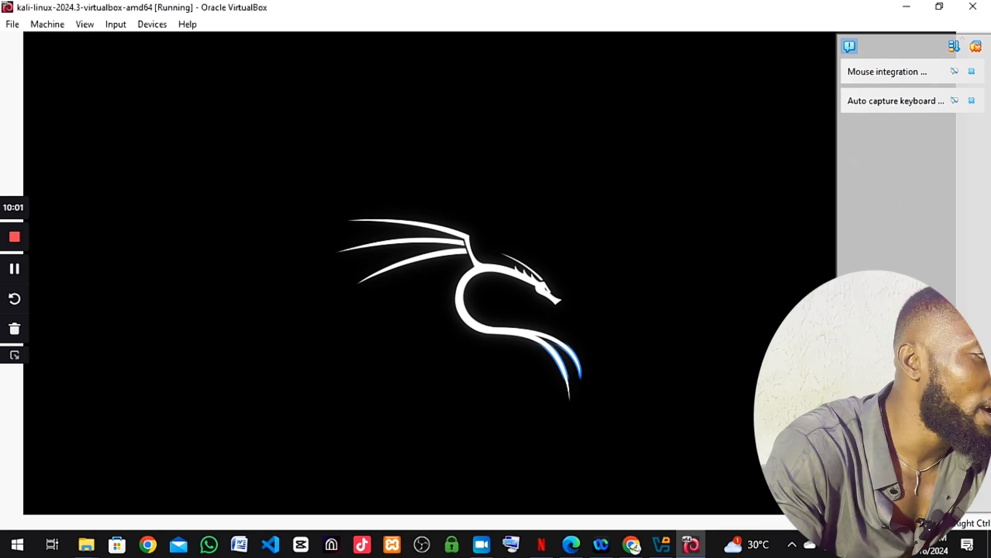
{"action": "left_click", "coordinate": [87, 25]}
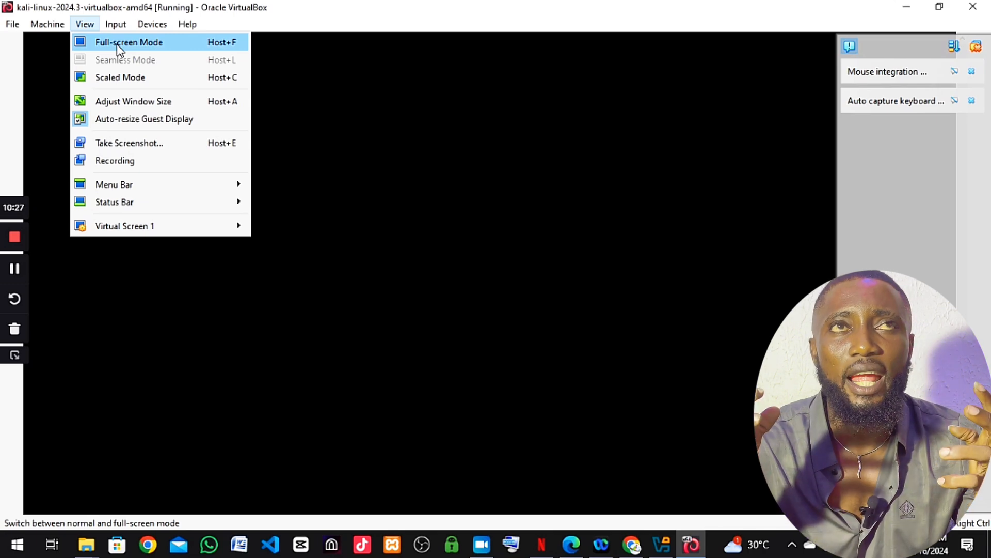
Close the View menu, then choose View > Full-screen Mode for the Kali VM
{"action": "left_click", "coordinate": [431, 234]}
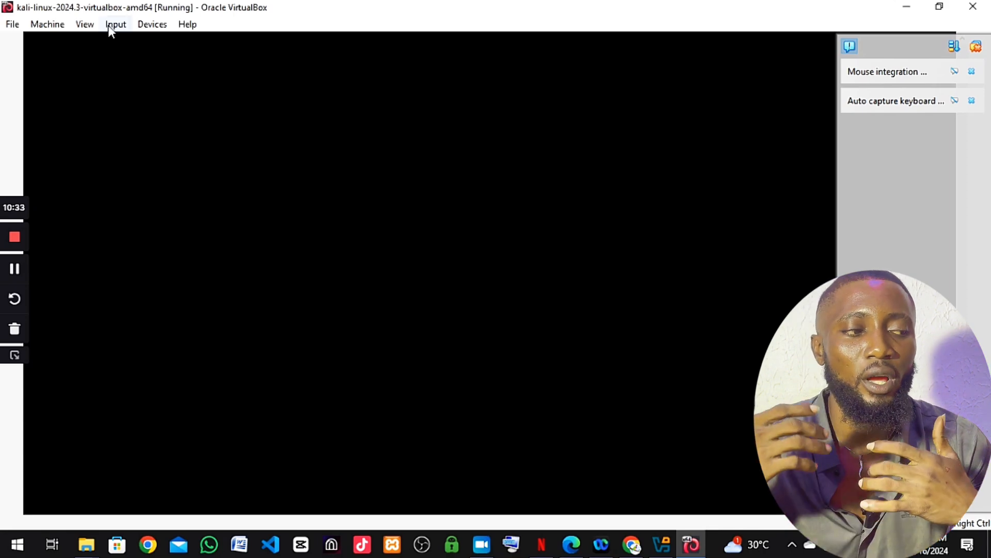
{"action": "left_click", "coordinate": [85, 24]}
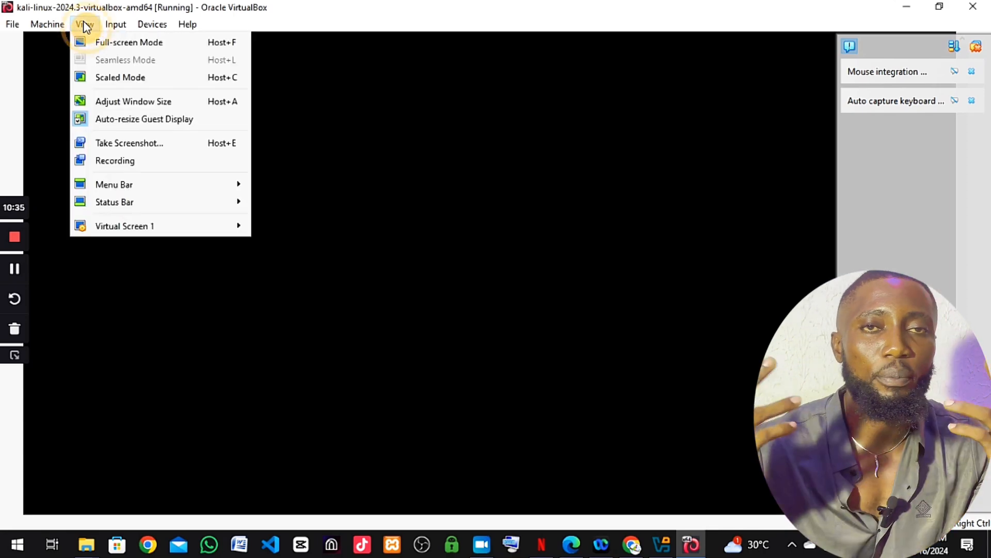
{"action": "left_click", "coordinate": [116, 41]}
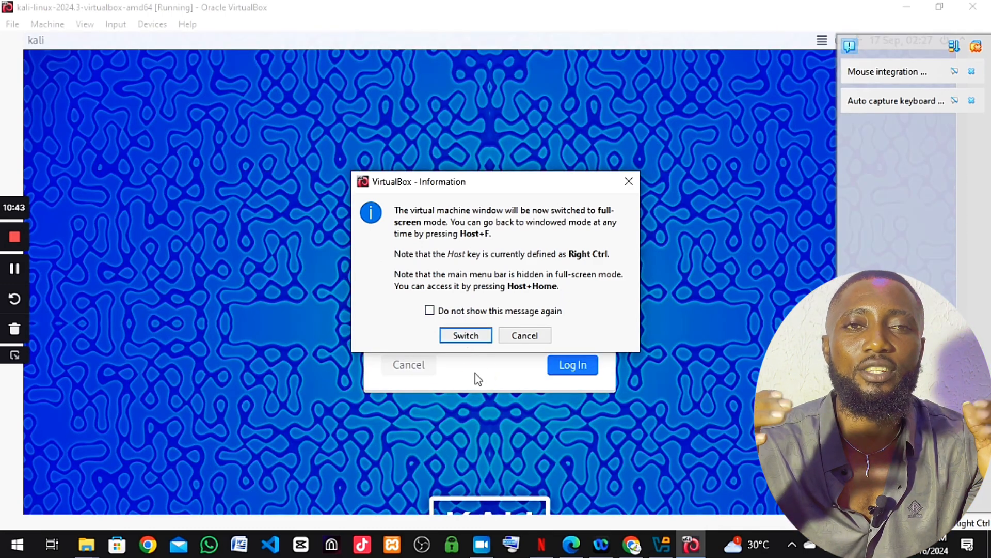
Dismiss the full-screen notice and log in to Kali as user 'kali' with its password
{"action": "left_click", "coordinate": [629, 182]}
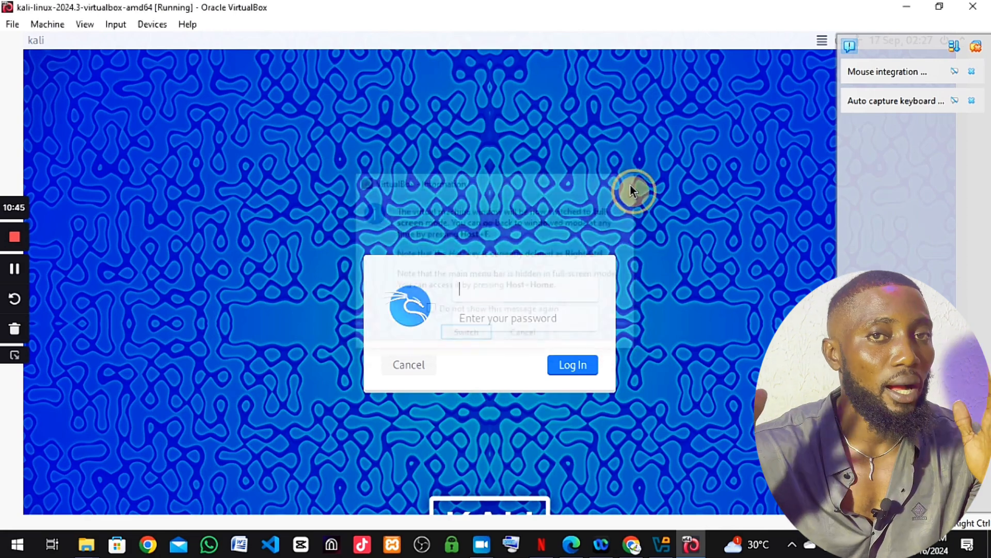
{"action": "left_click", "coordinate": [500, 285]}
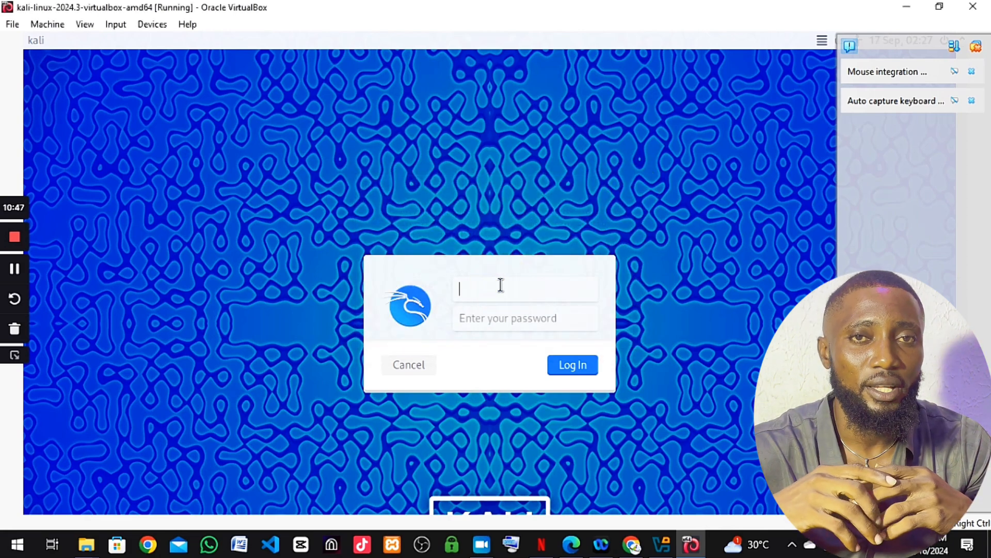
{"action": "type", "text": "kali"}
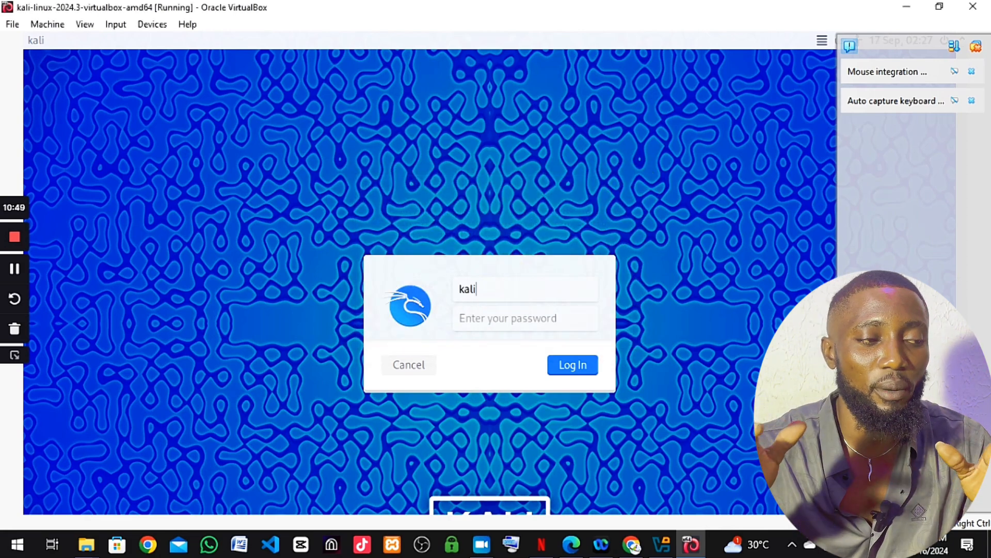
{"action": "left_click", "coordinate": [498, 323]}
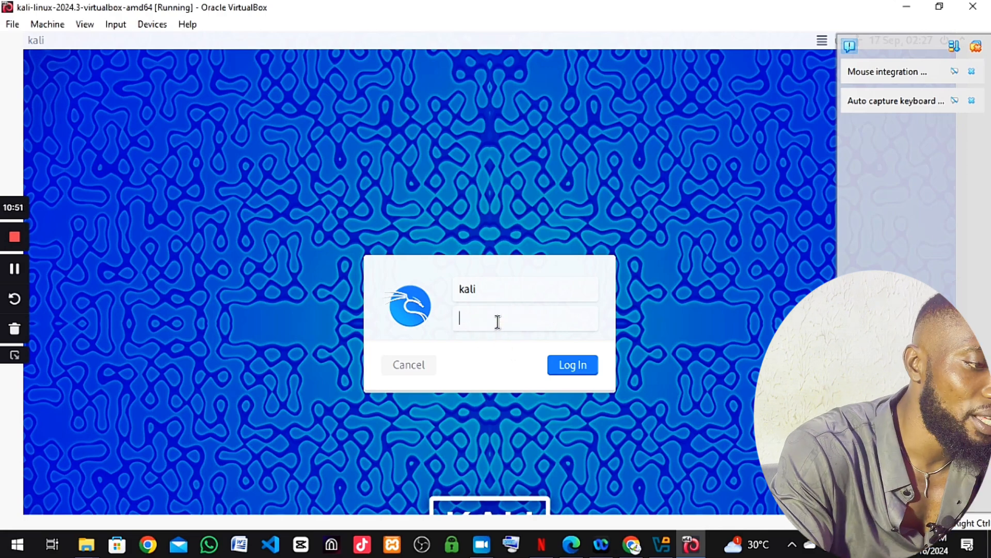
{"action": "type", "text": "kali"}
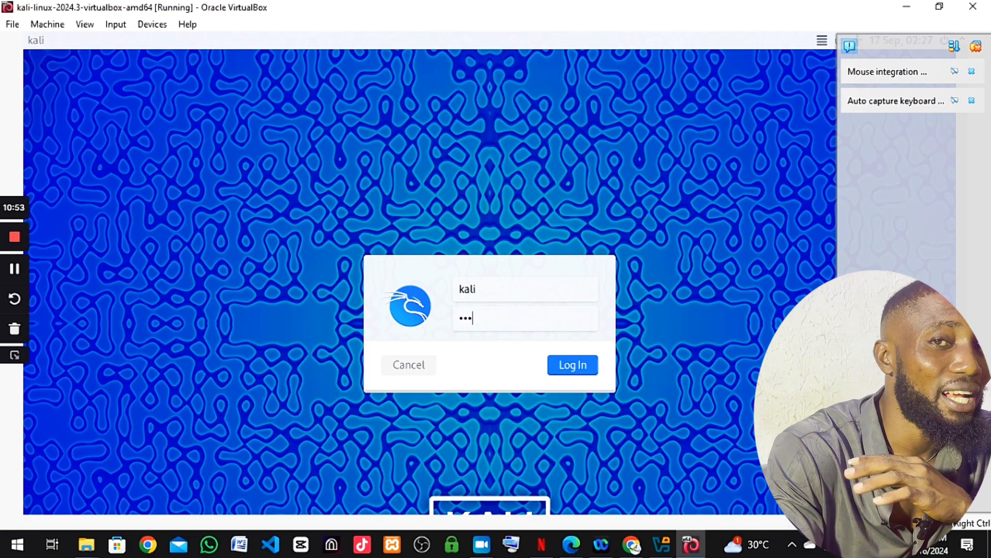
{"action": "left_click", "coordinate": [582, 369]}
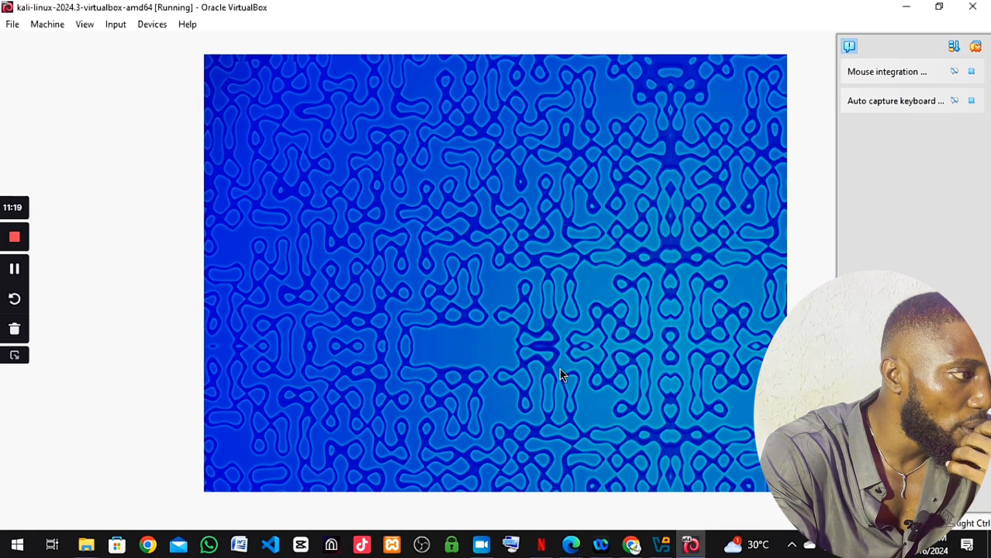
Choose View > Full-screen Mode and confirm Switch to make the Kali desktop fill the display
{"action": "left_click", "coordinate": [85, 24]}
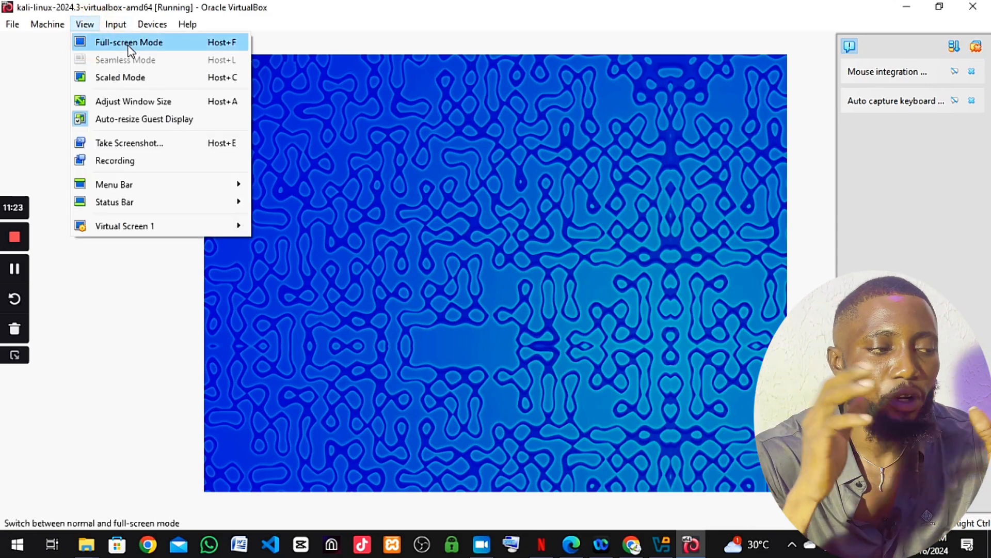
{"action": "left_click", "coordinate": [128, 43]}
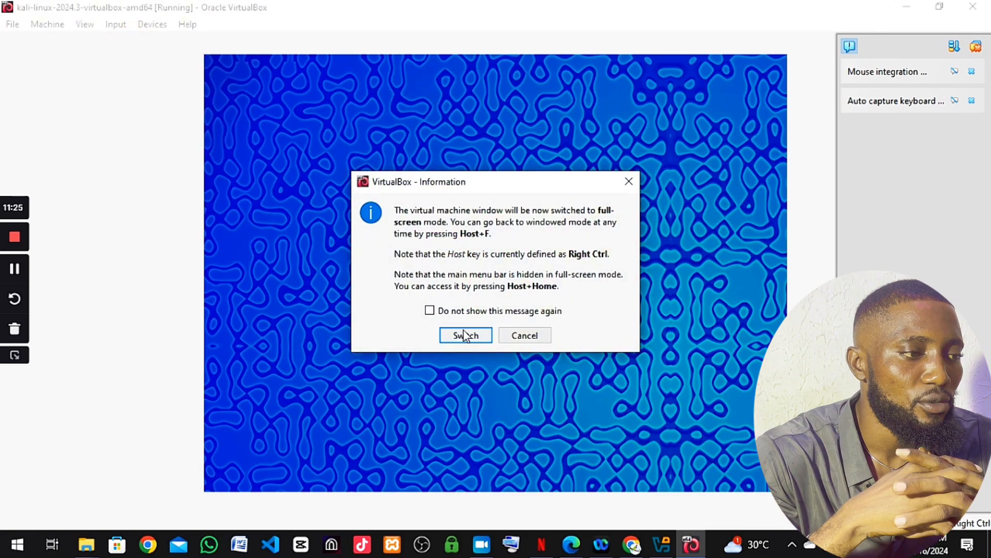
{"action": "left_click", "coordinate": [467, 333]}
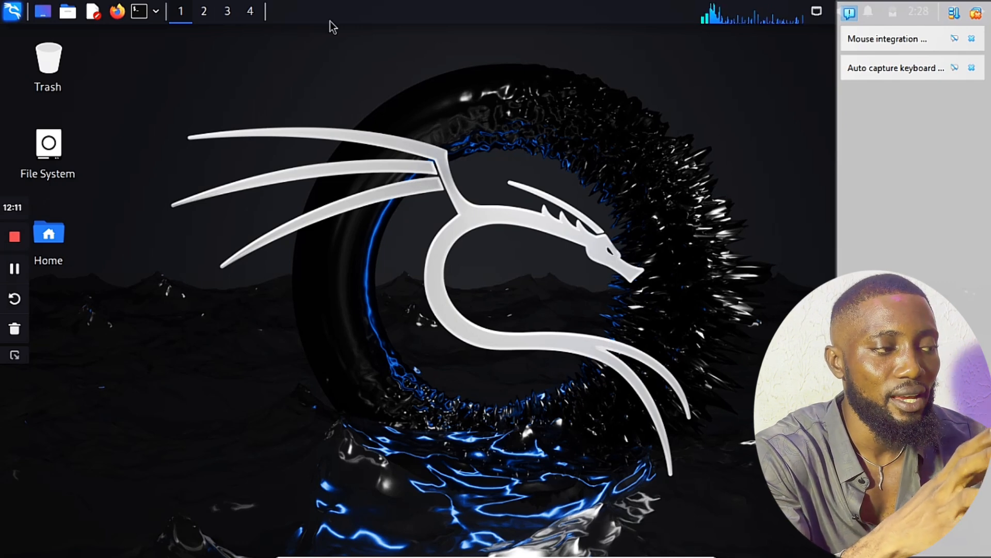
Open a Kali terminal and run ifconfig, showing eth0 at 10.0.2.15 and lo
{"action": "left_click", "coordinate": [140, 13]}
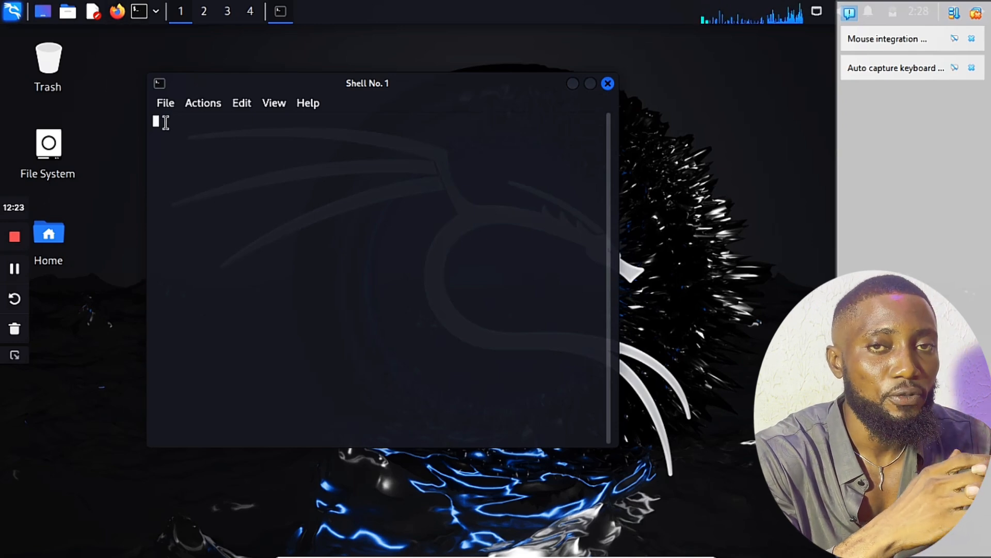
{"action": "left_click", "coordinate": [165, 123]}
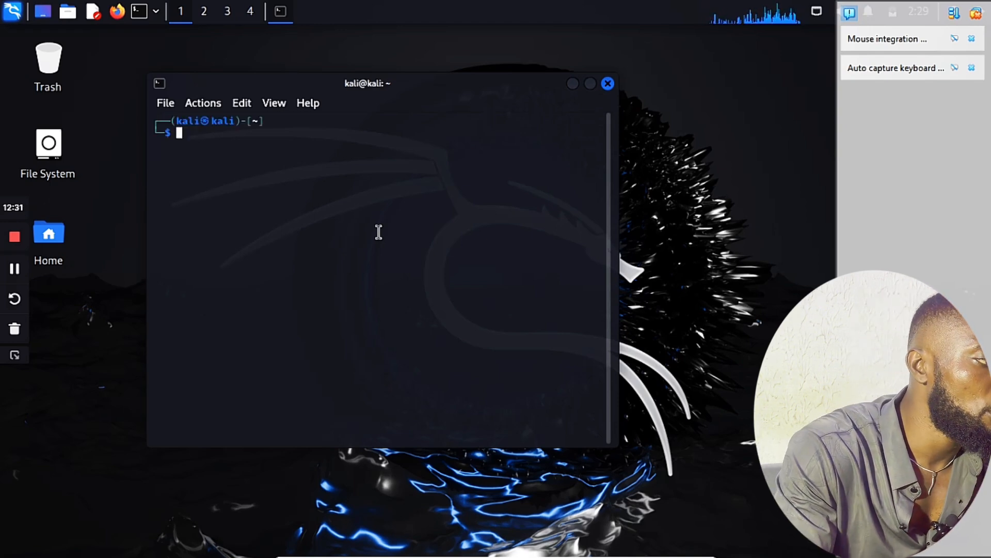
{"action": "type", "text": "if"}
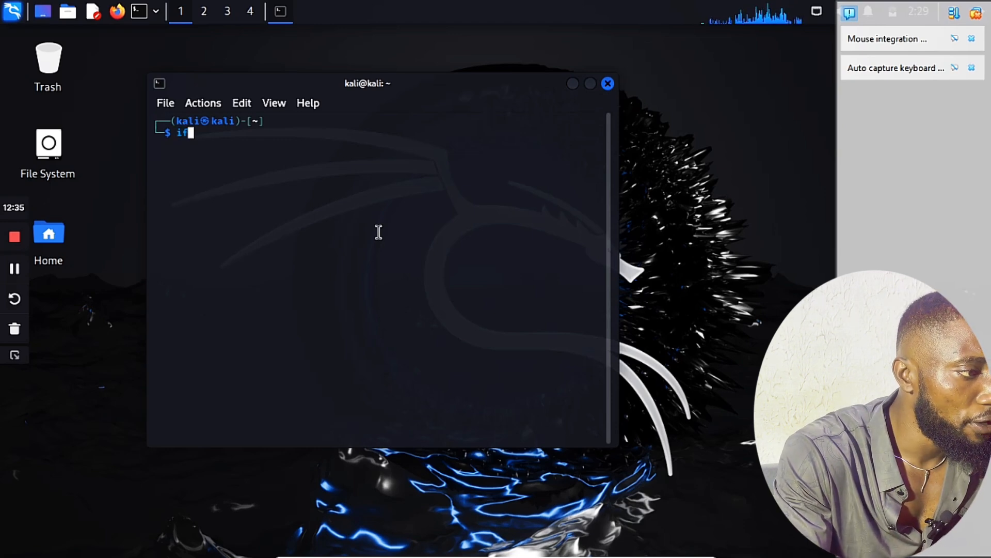
{"action": "type", "text": "c"}
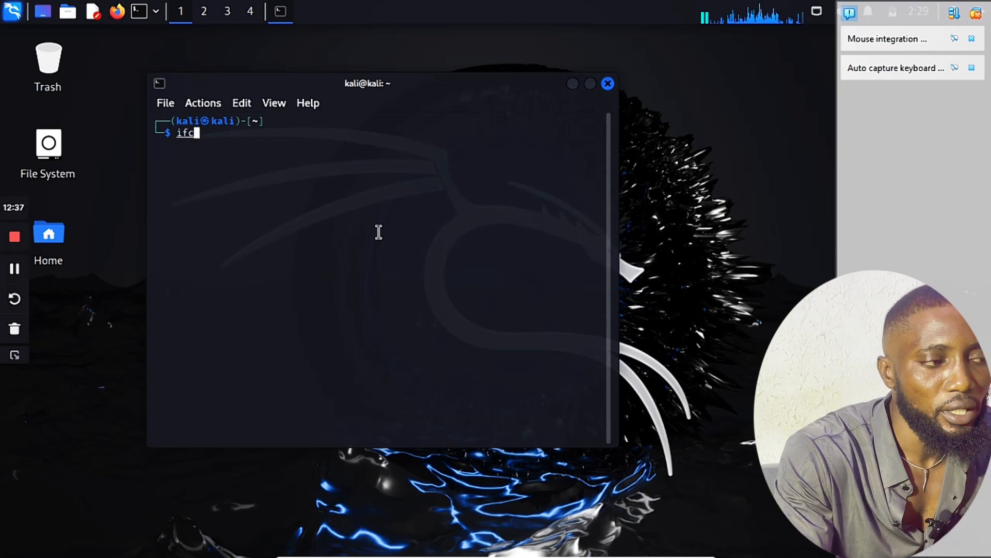
{"action": "type", "text": "onfig"}
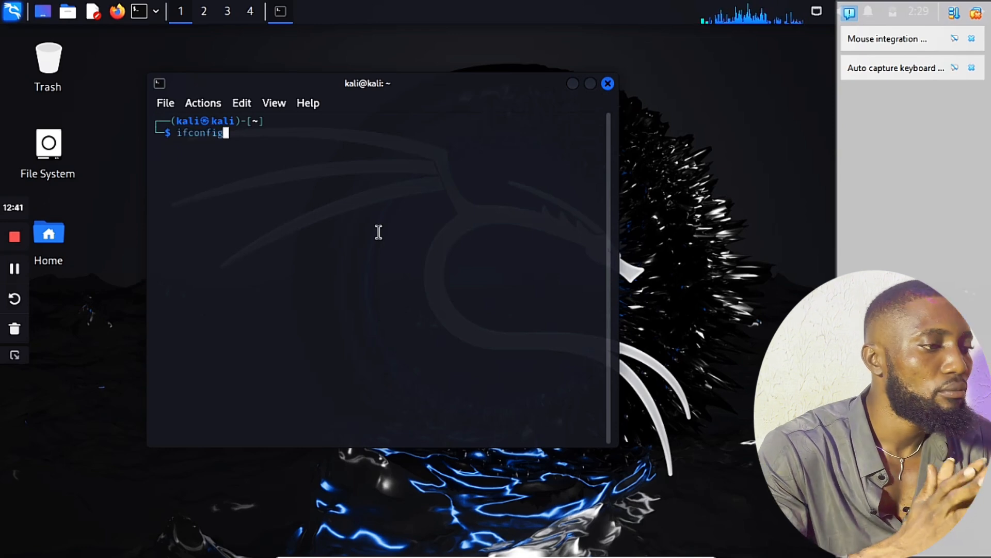
{"action": "key", "text": "Return"}
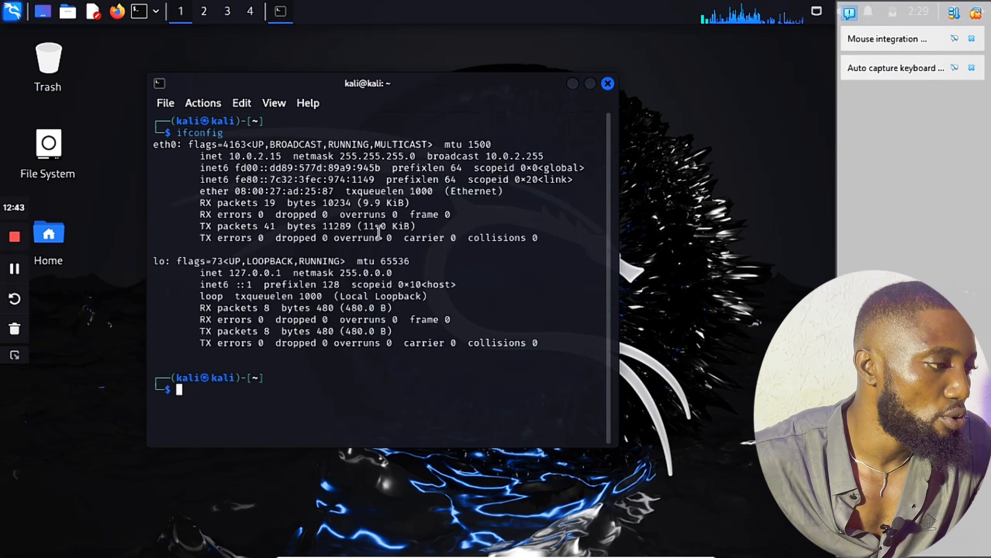